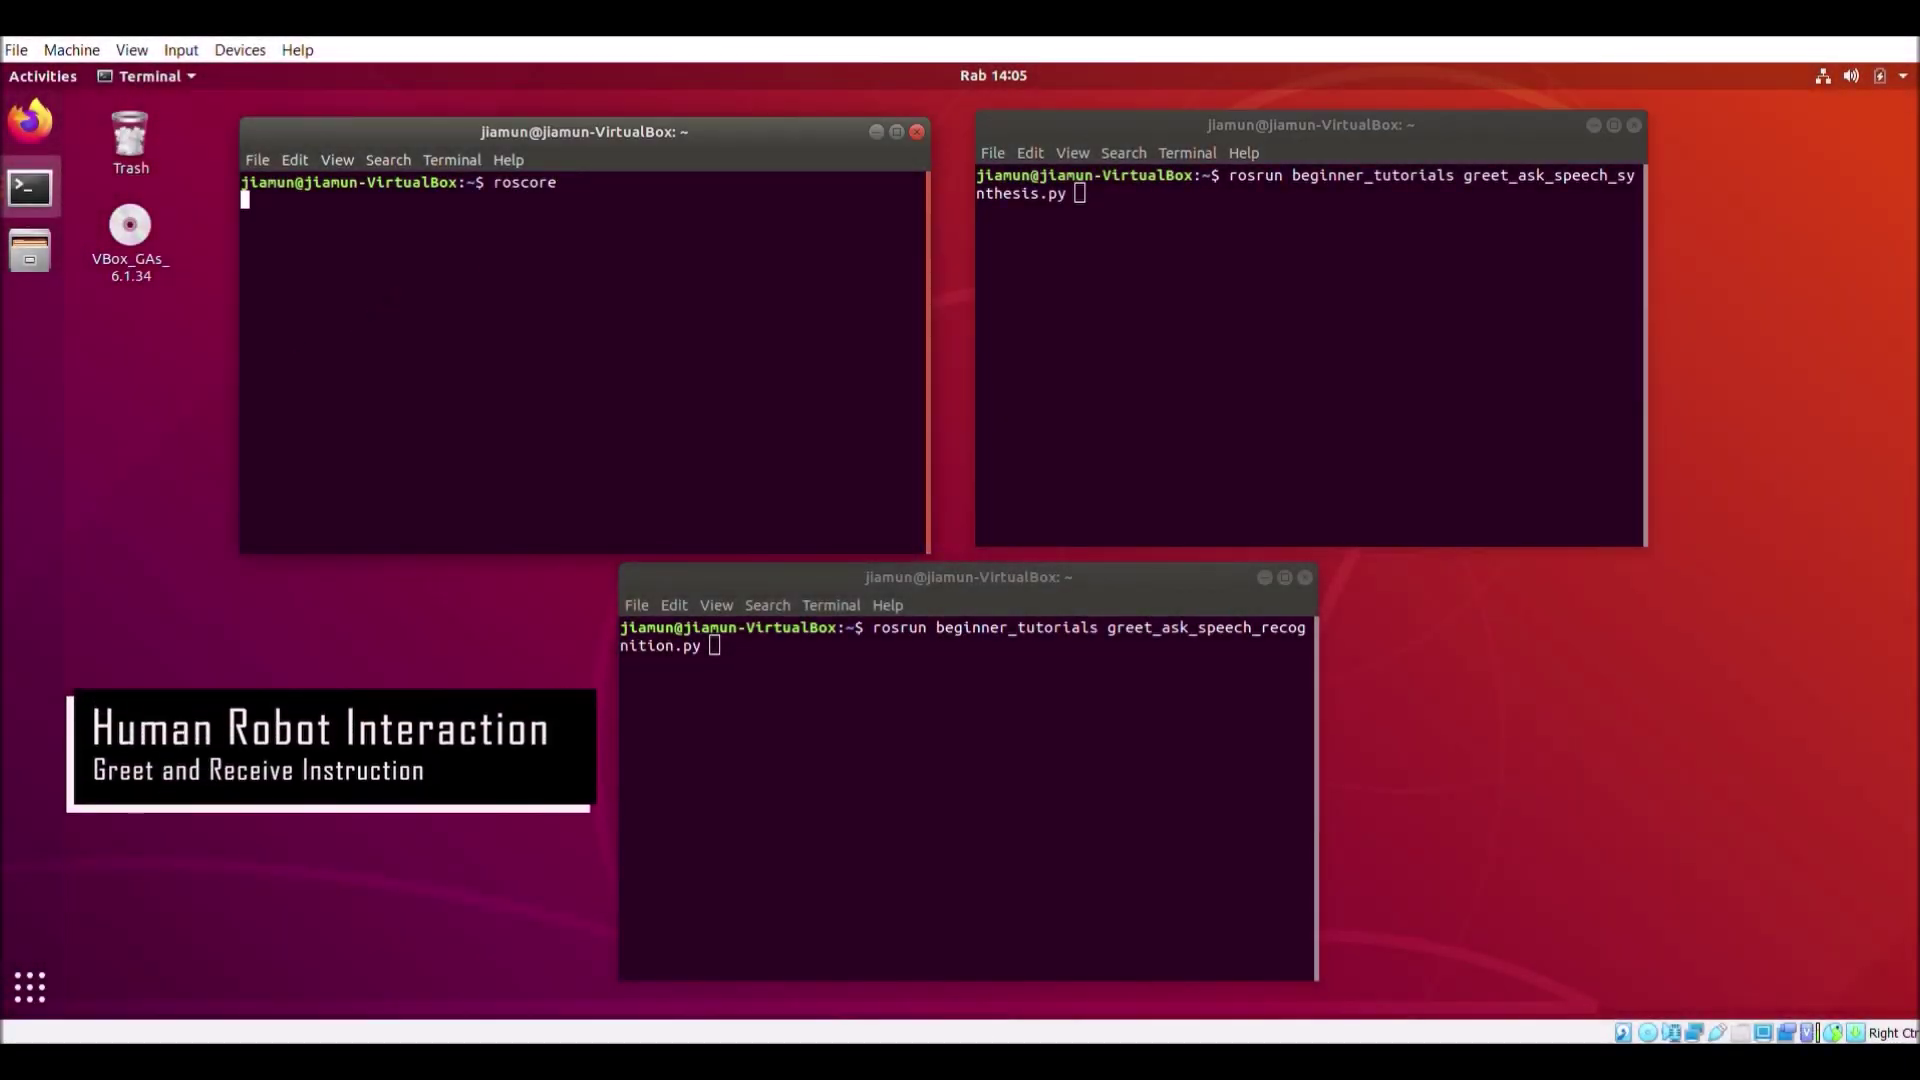
Step: Start greet_ask_speech_recognition.py in the third terminal, then return to the synthesis terminal
click(1183, 320)
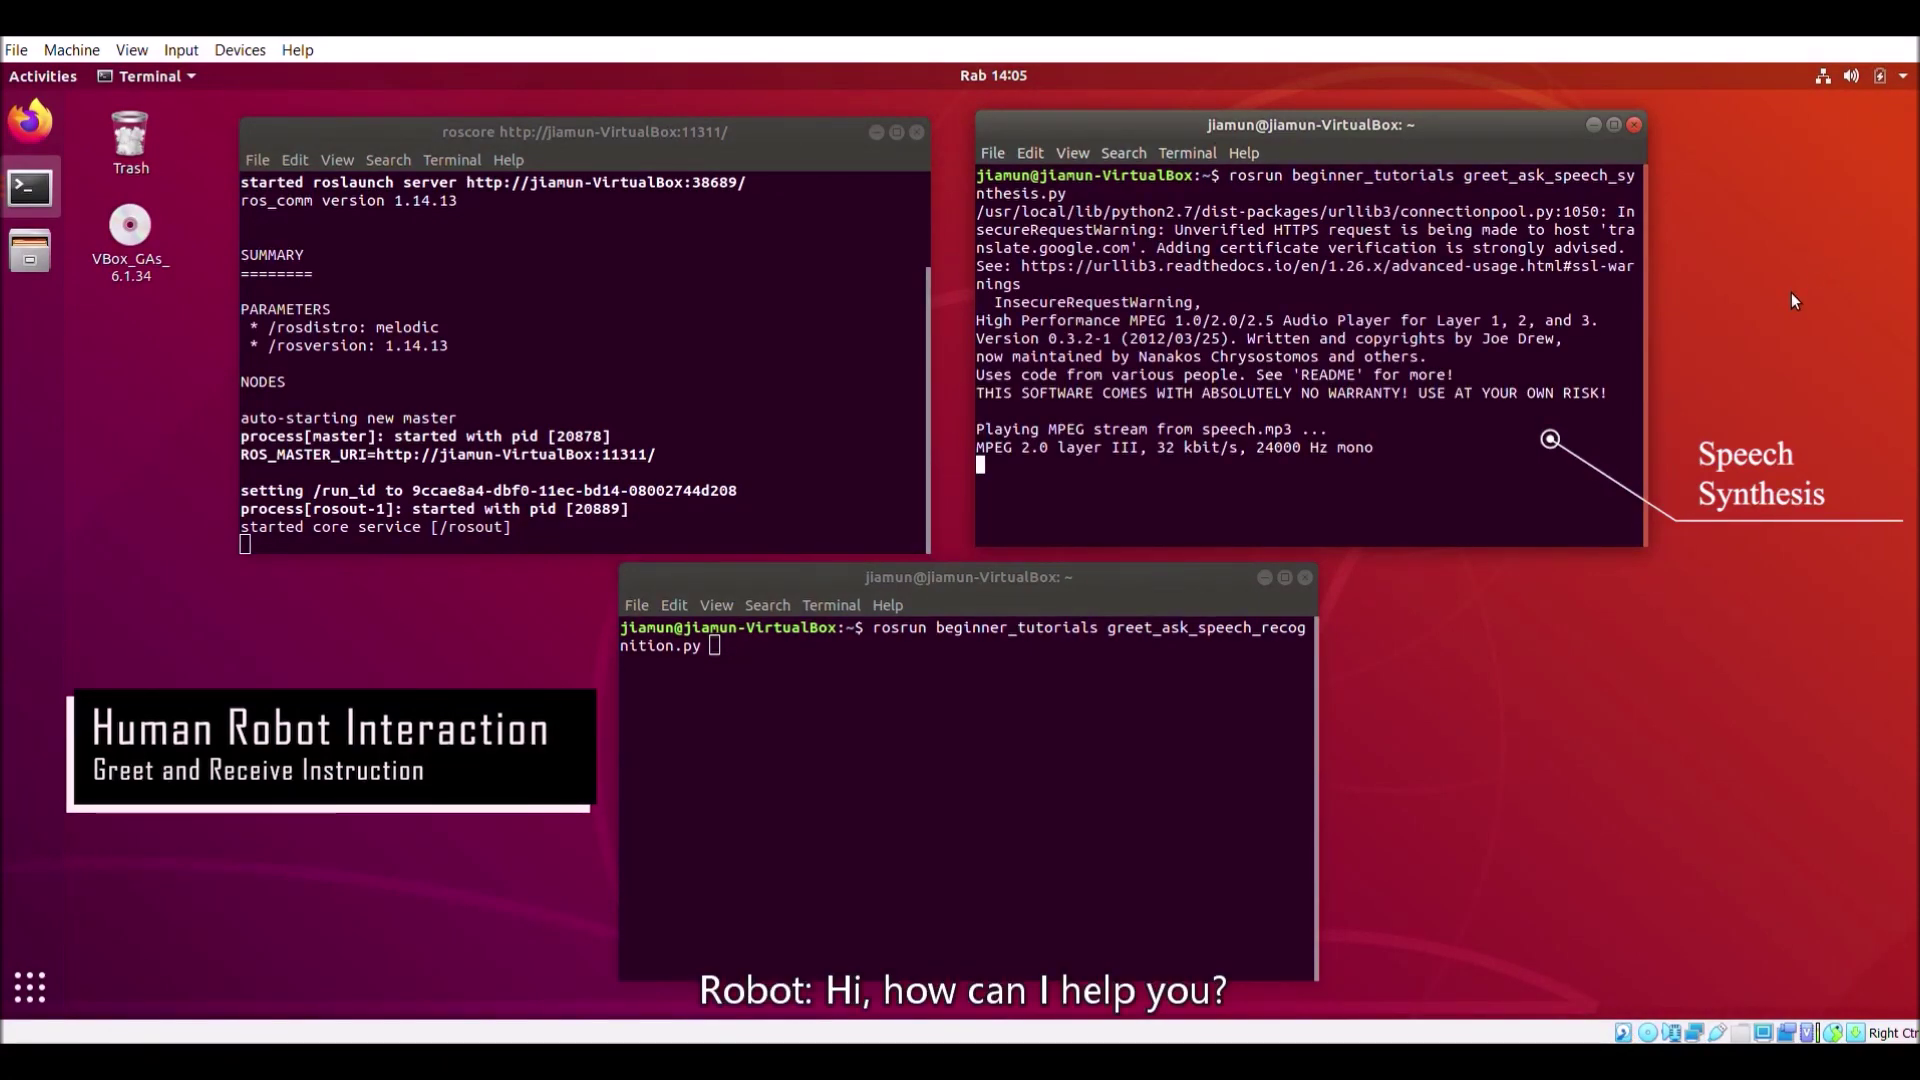
key(alt+Tab)
key(Return)
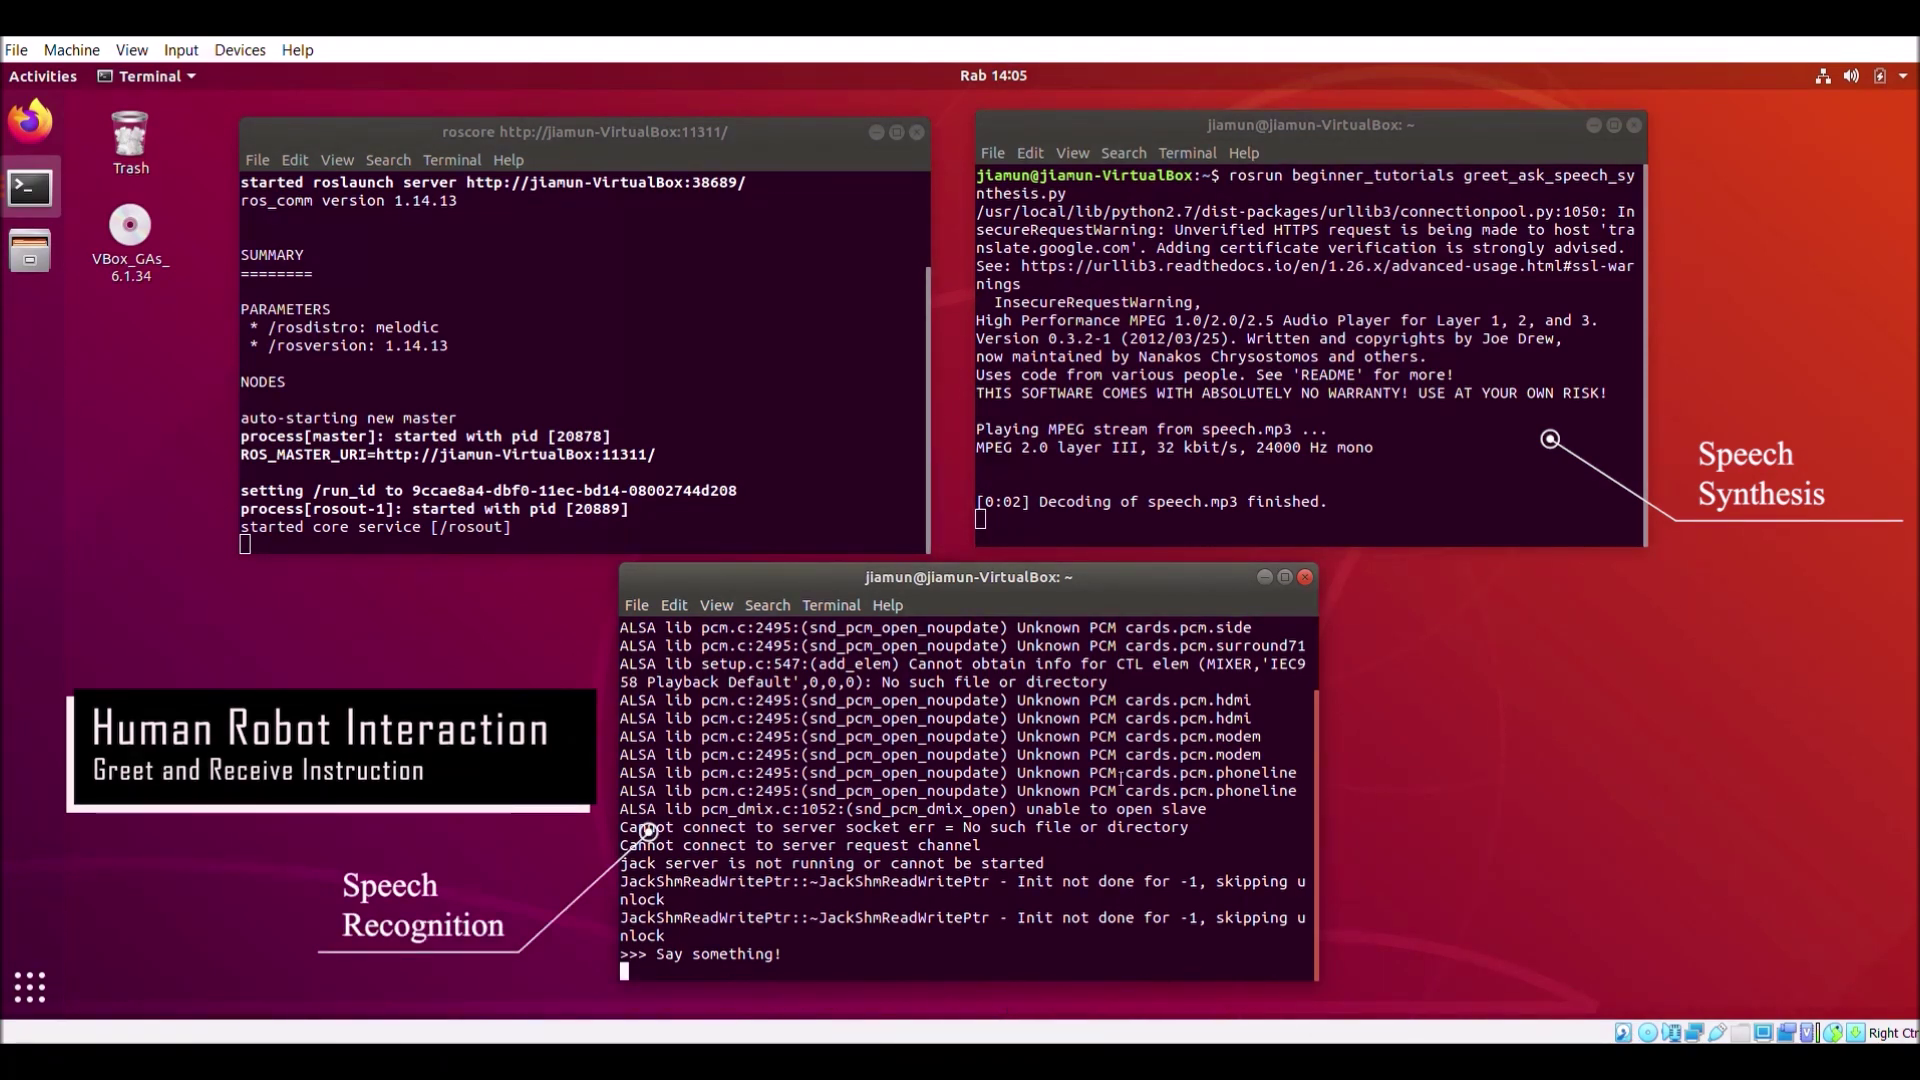
click(1350, 529)
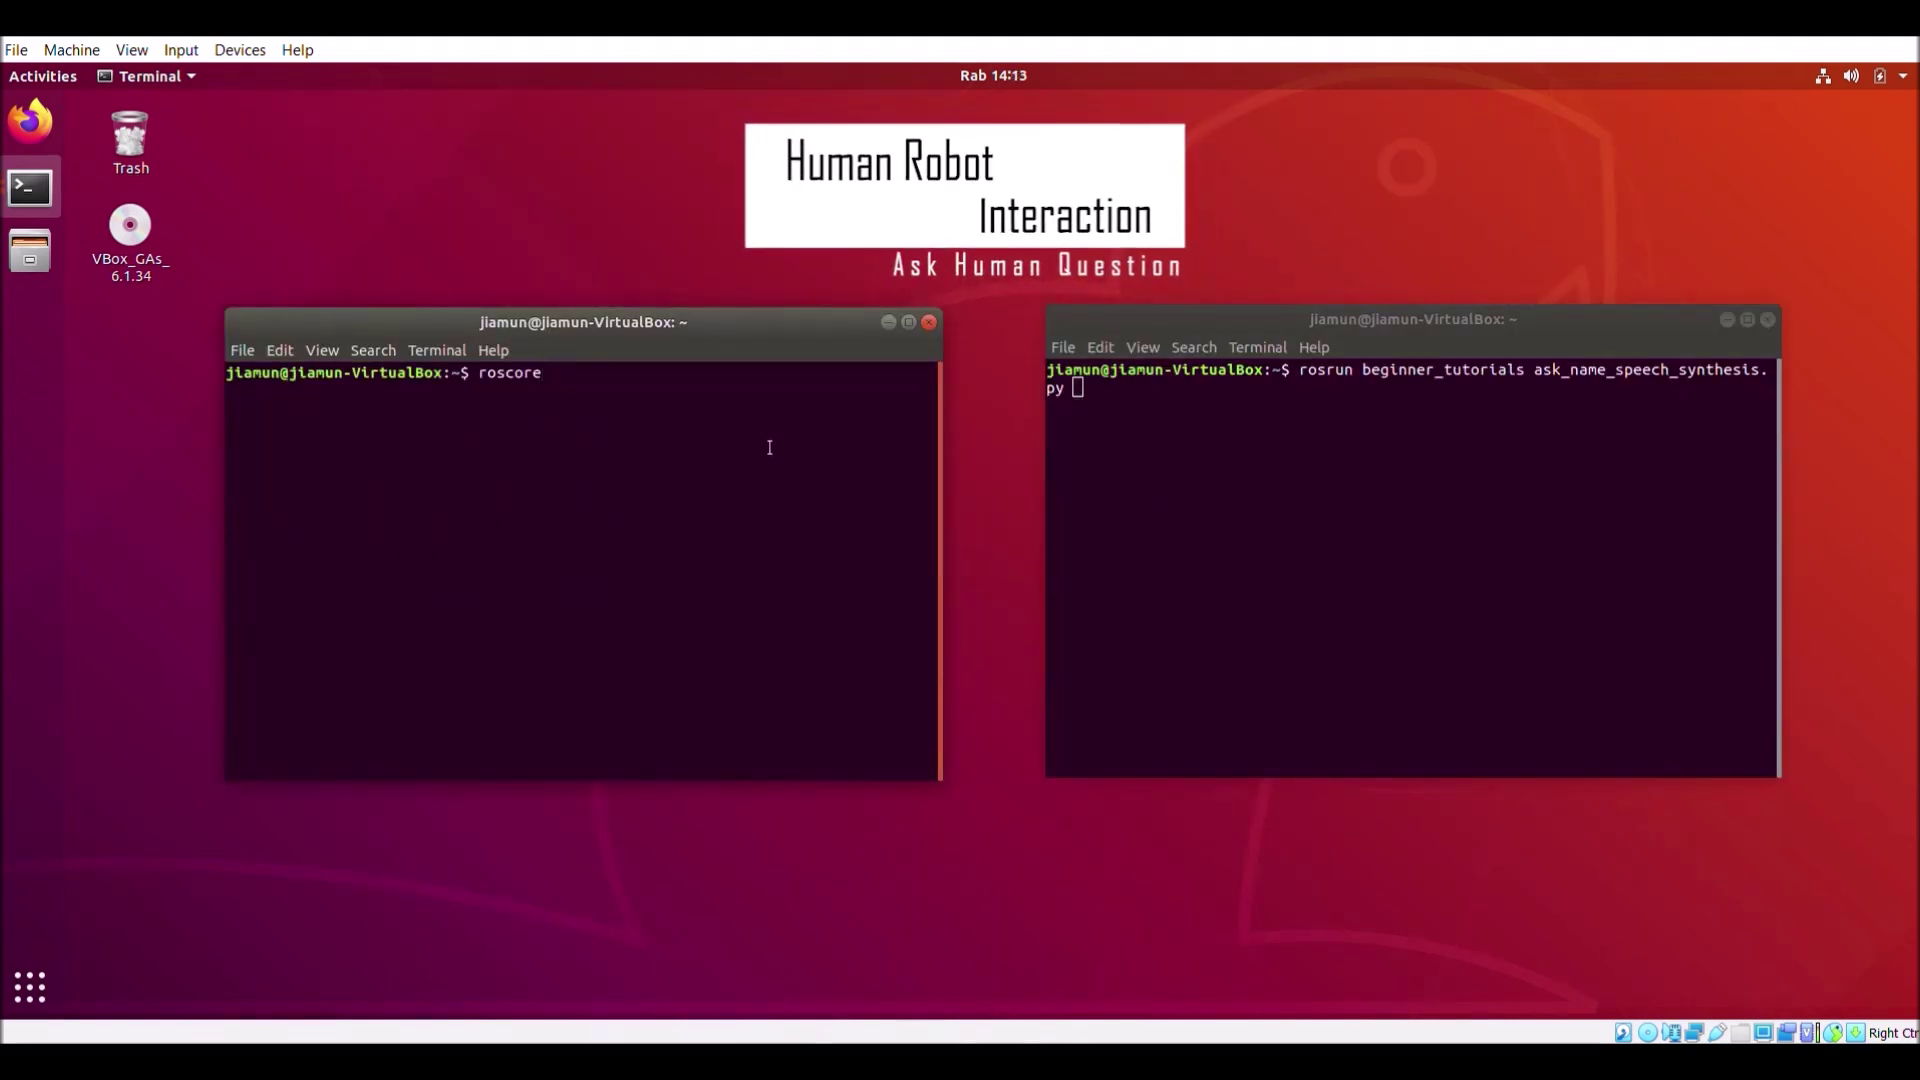
Step: Start roscore in the left terminal and ask_name_speech_synthesis.py in the right one
key(Return)
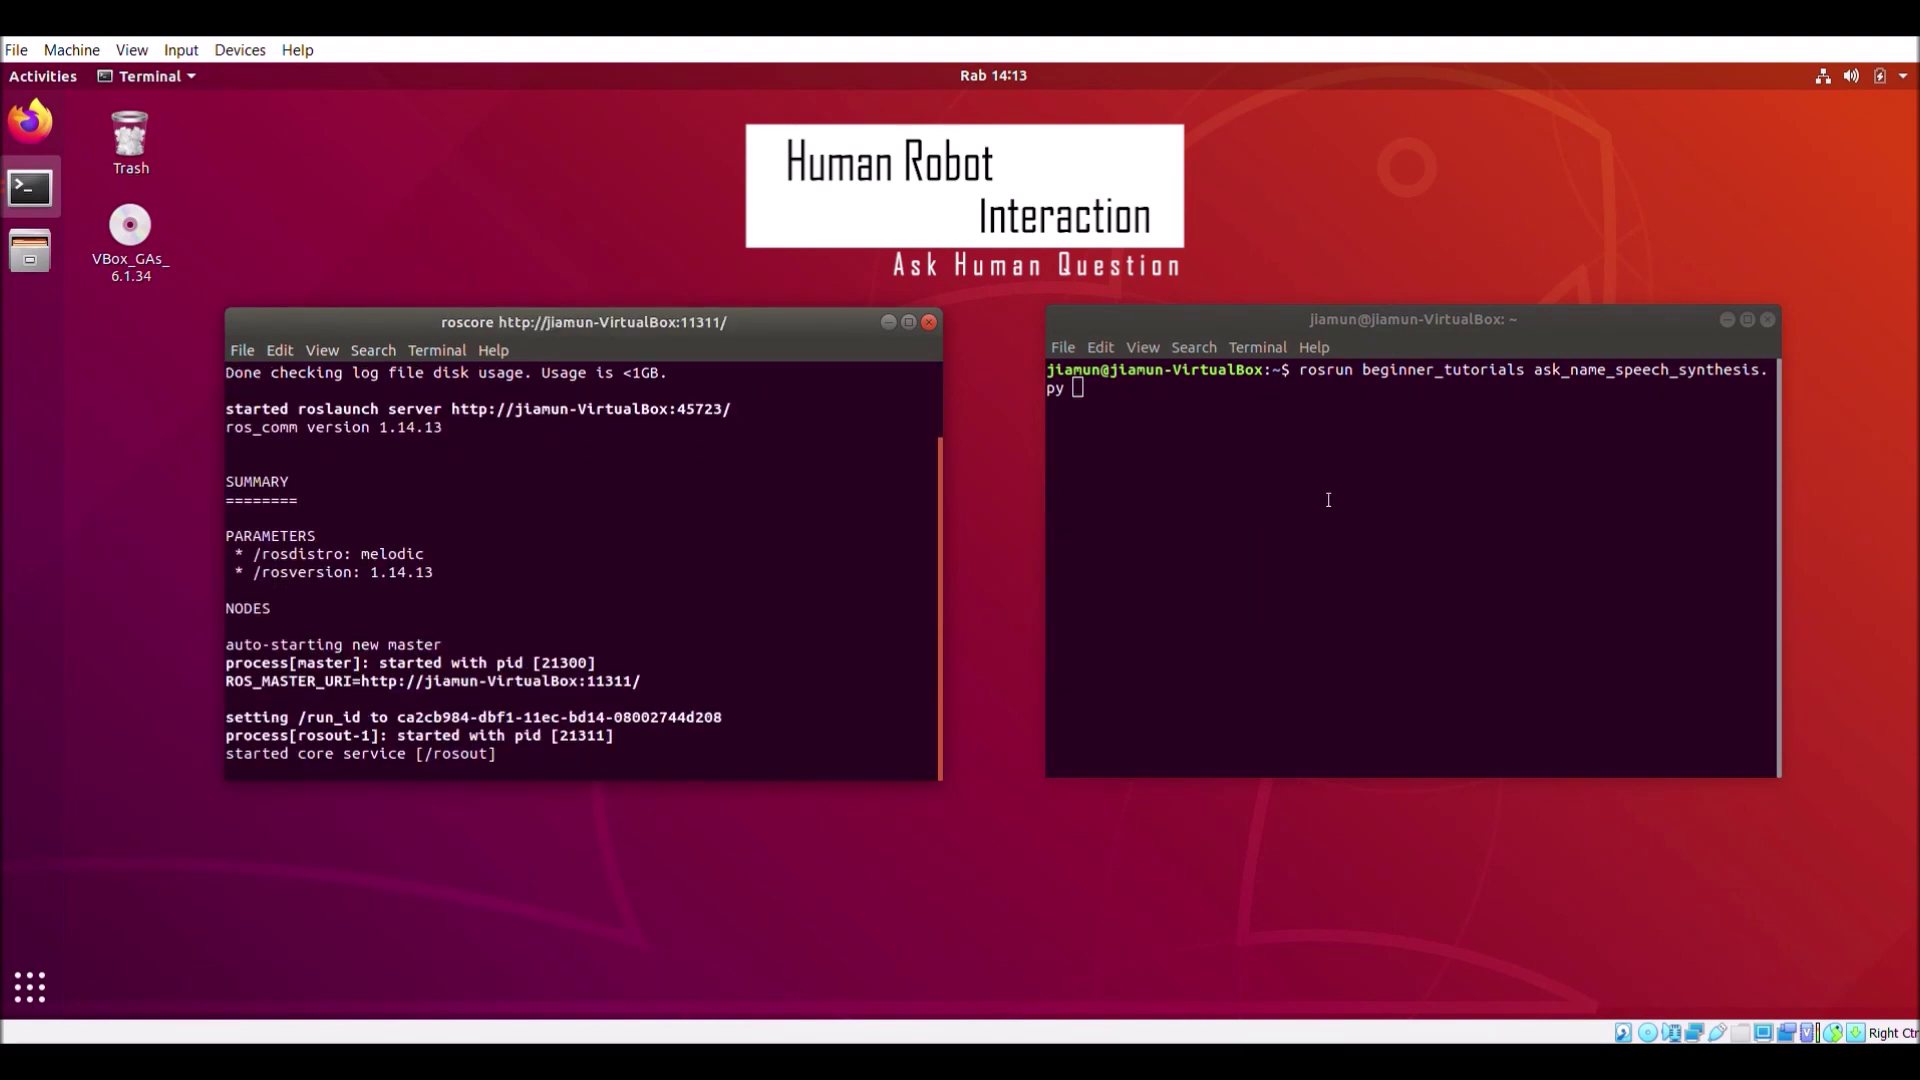
click(1325, 500)
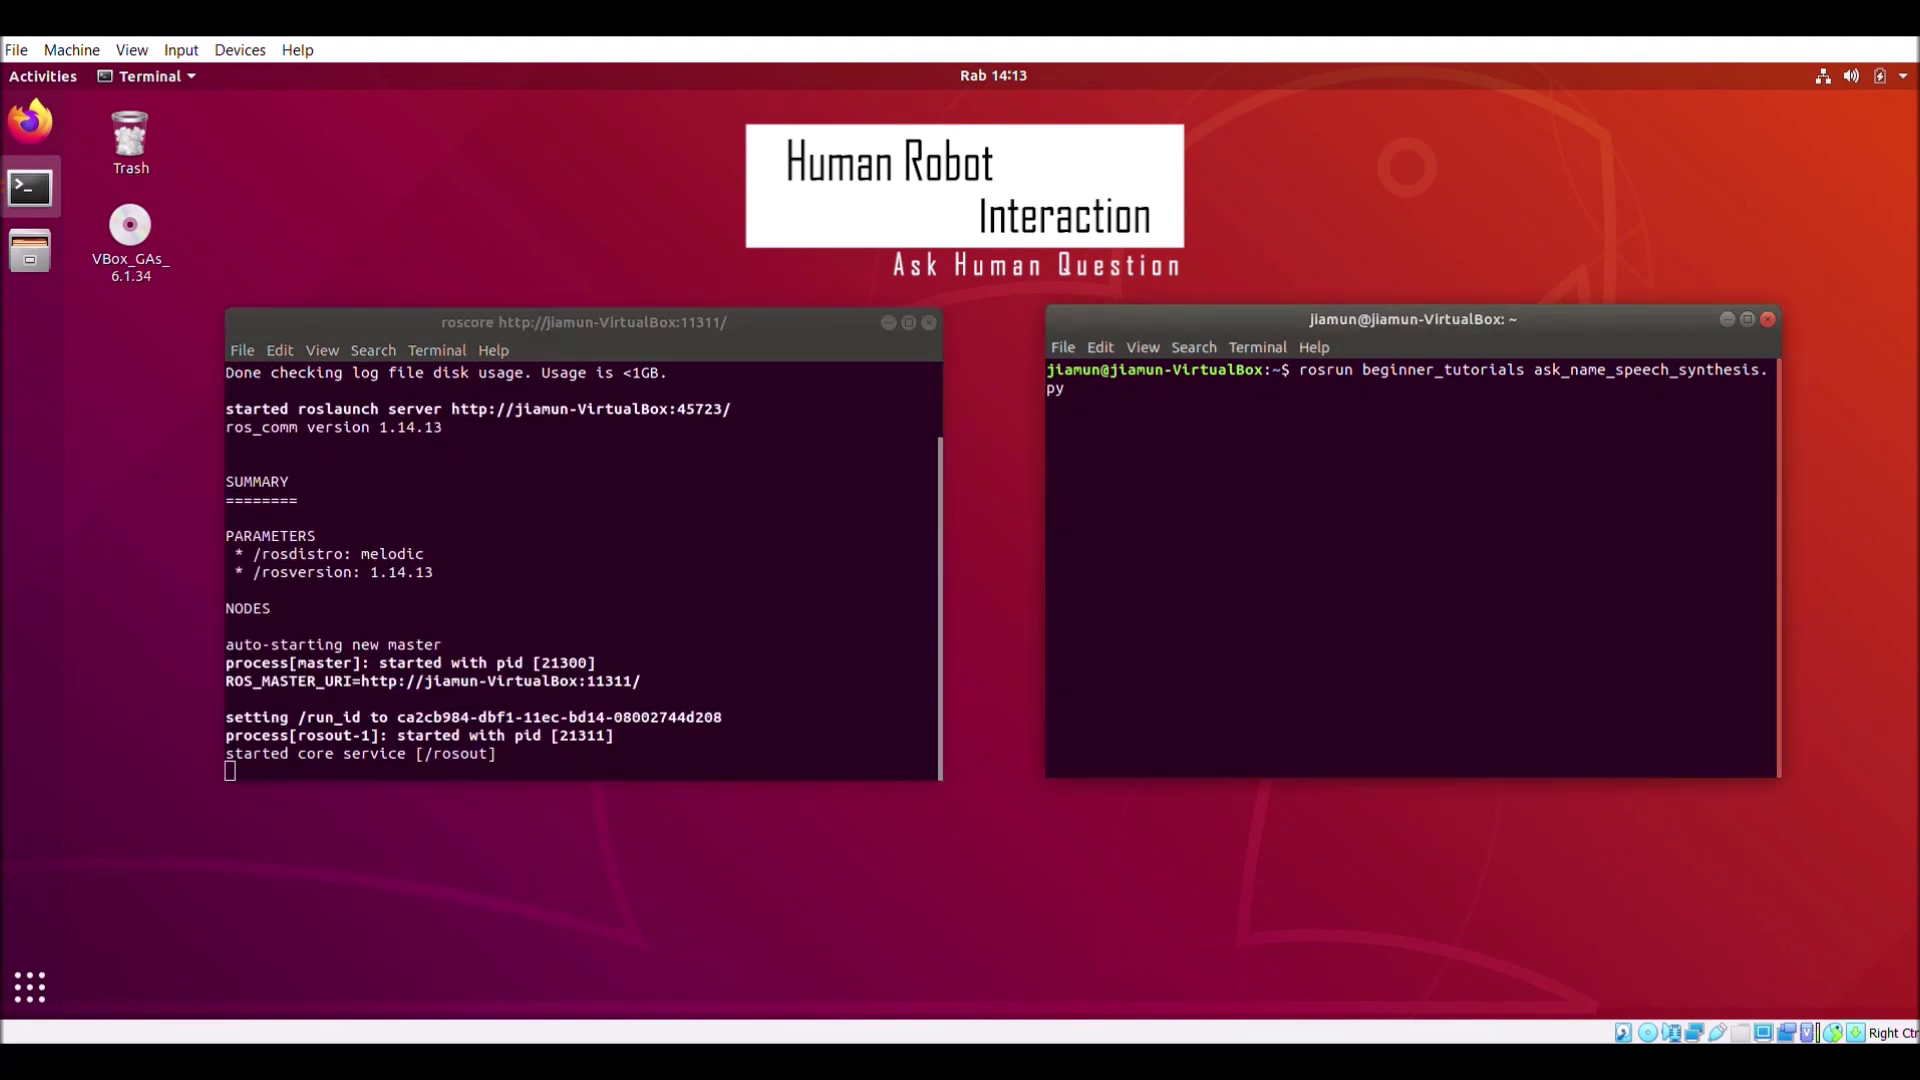
key(Return)
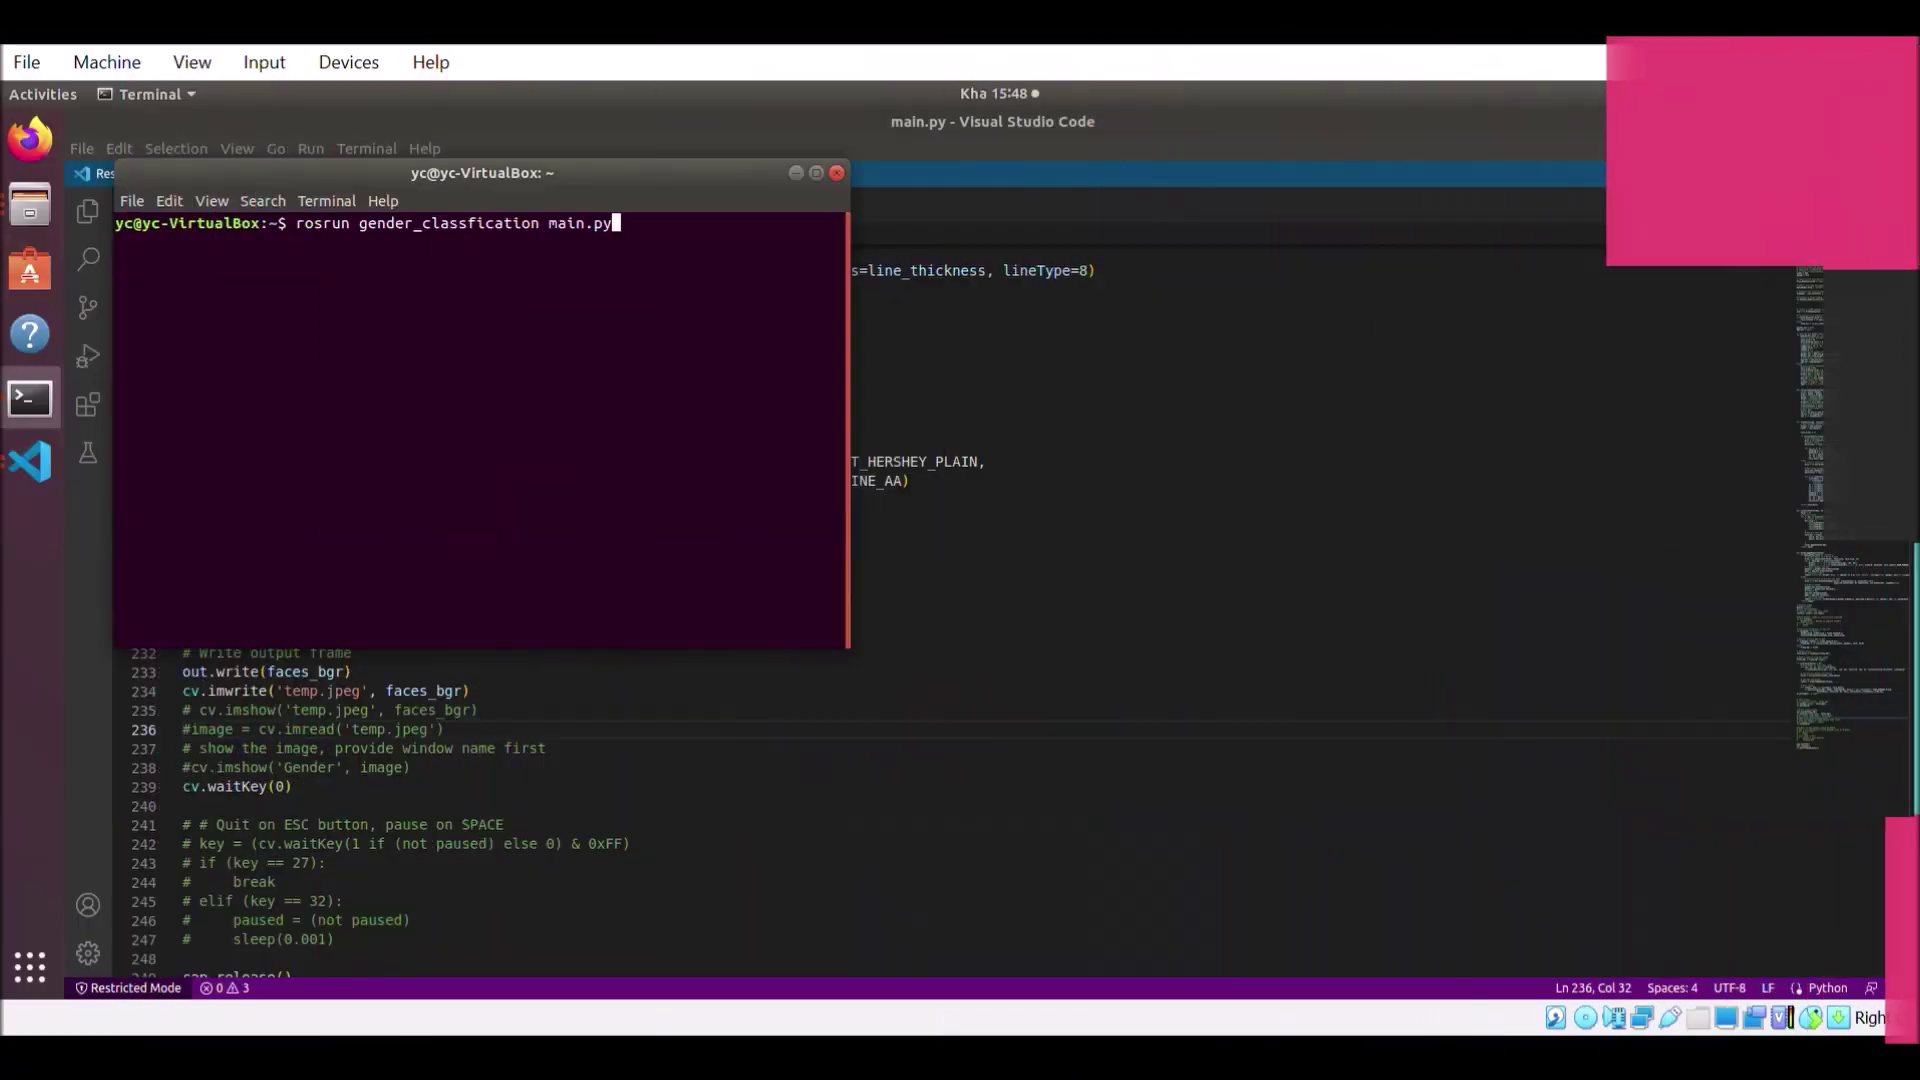
Step: Launch rosrun gender_classfication main.py and drag the Faces webcam window further right
key(Return)
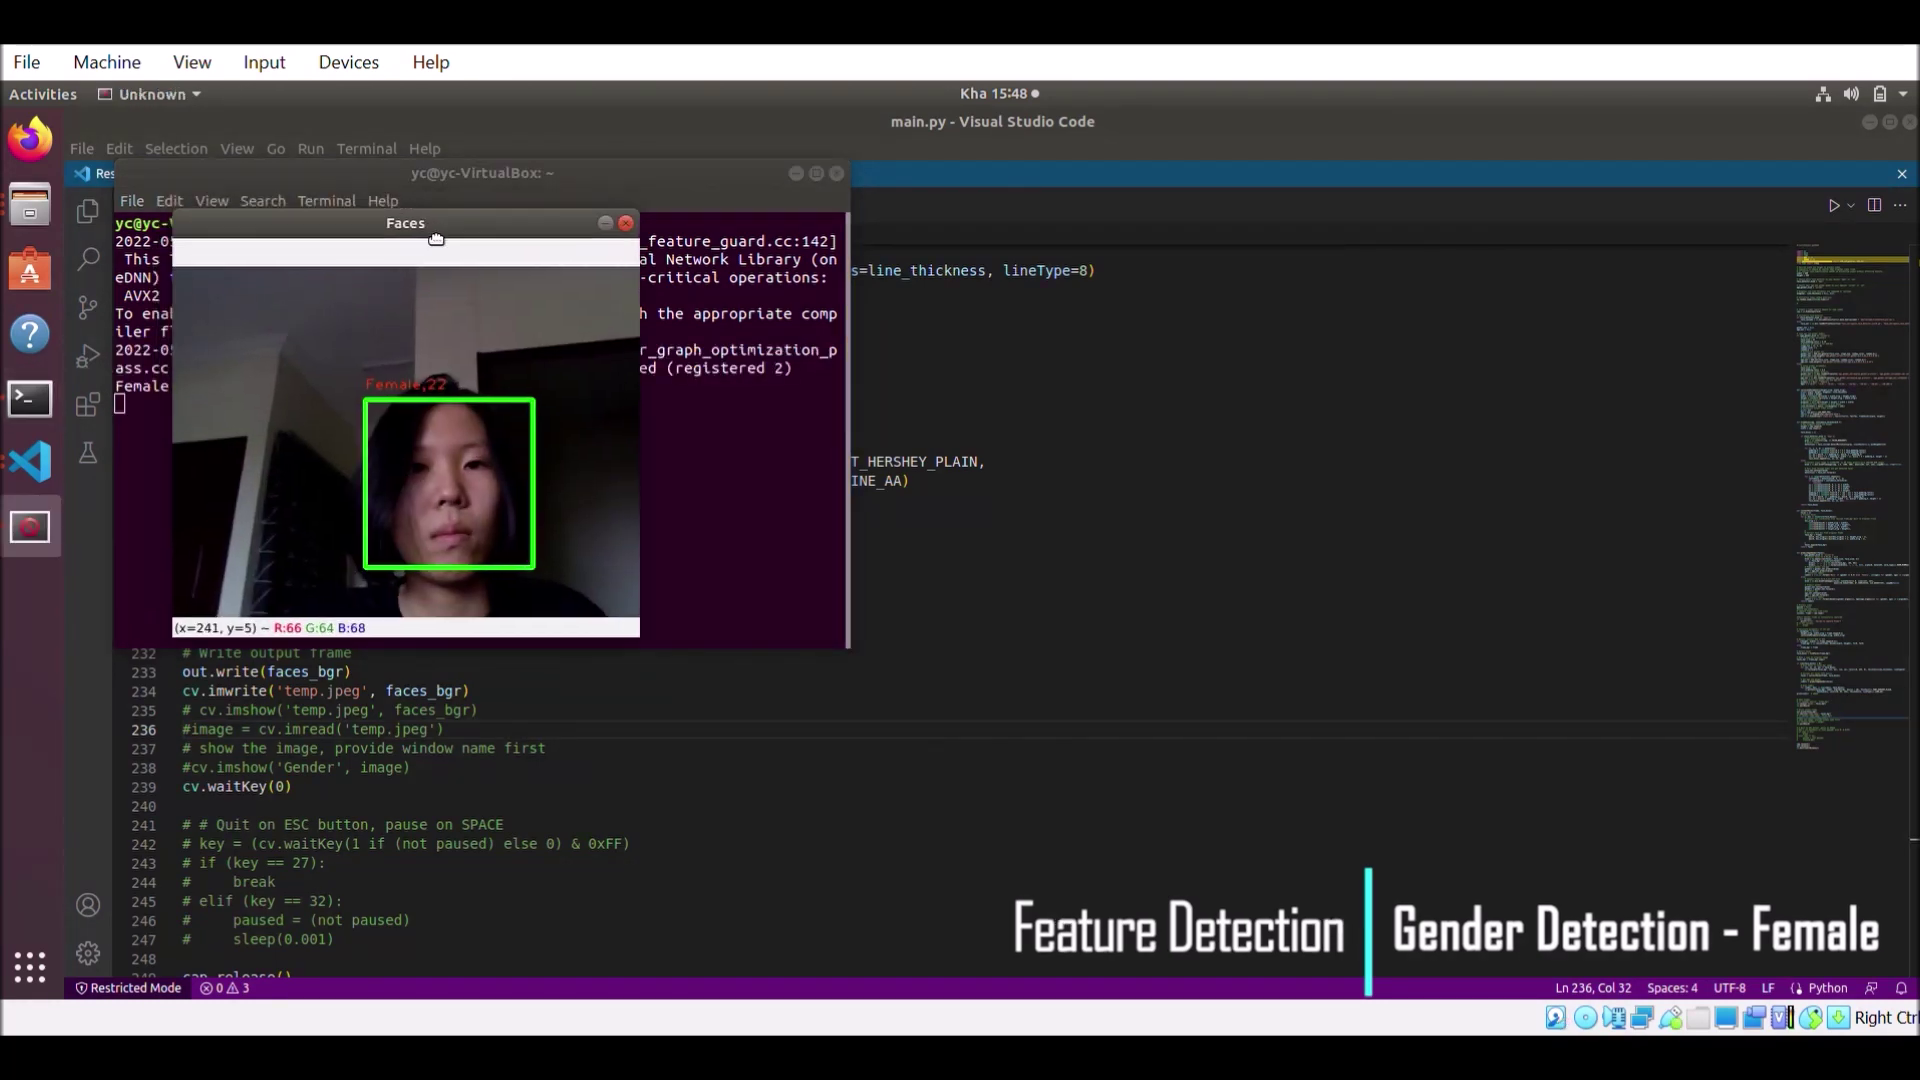
drag(397, 214, 631, 250)
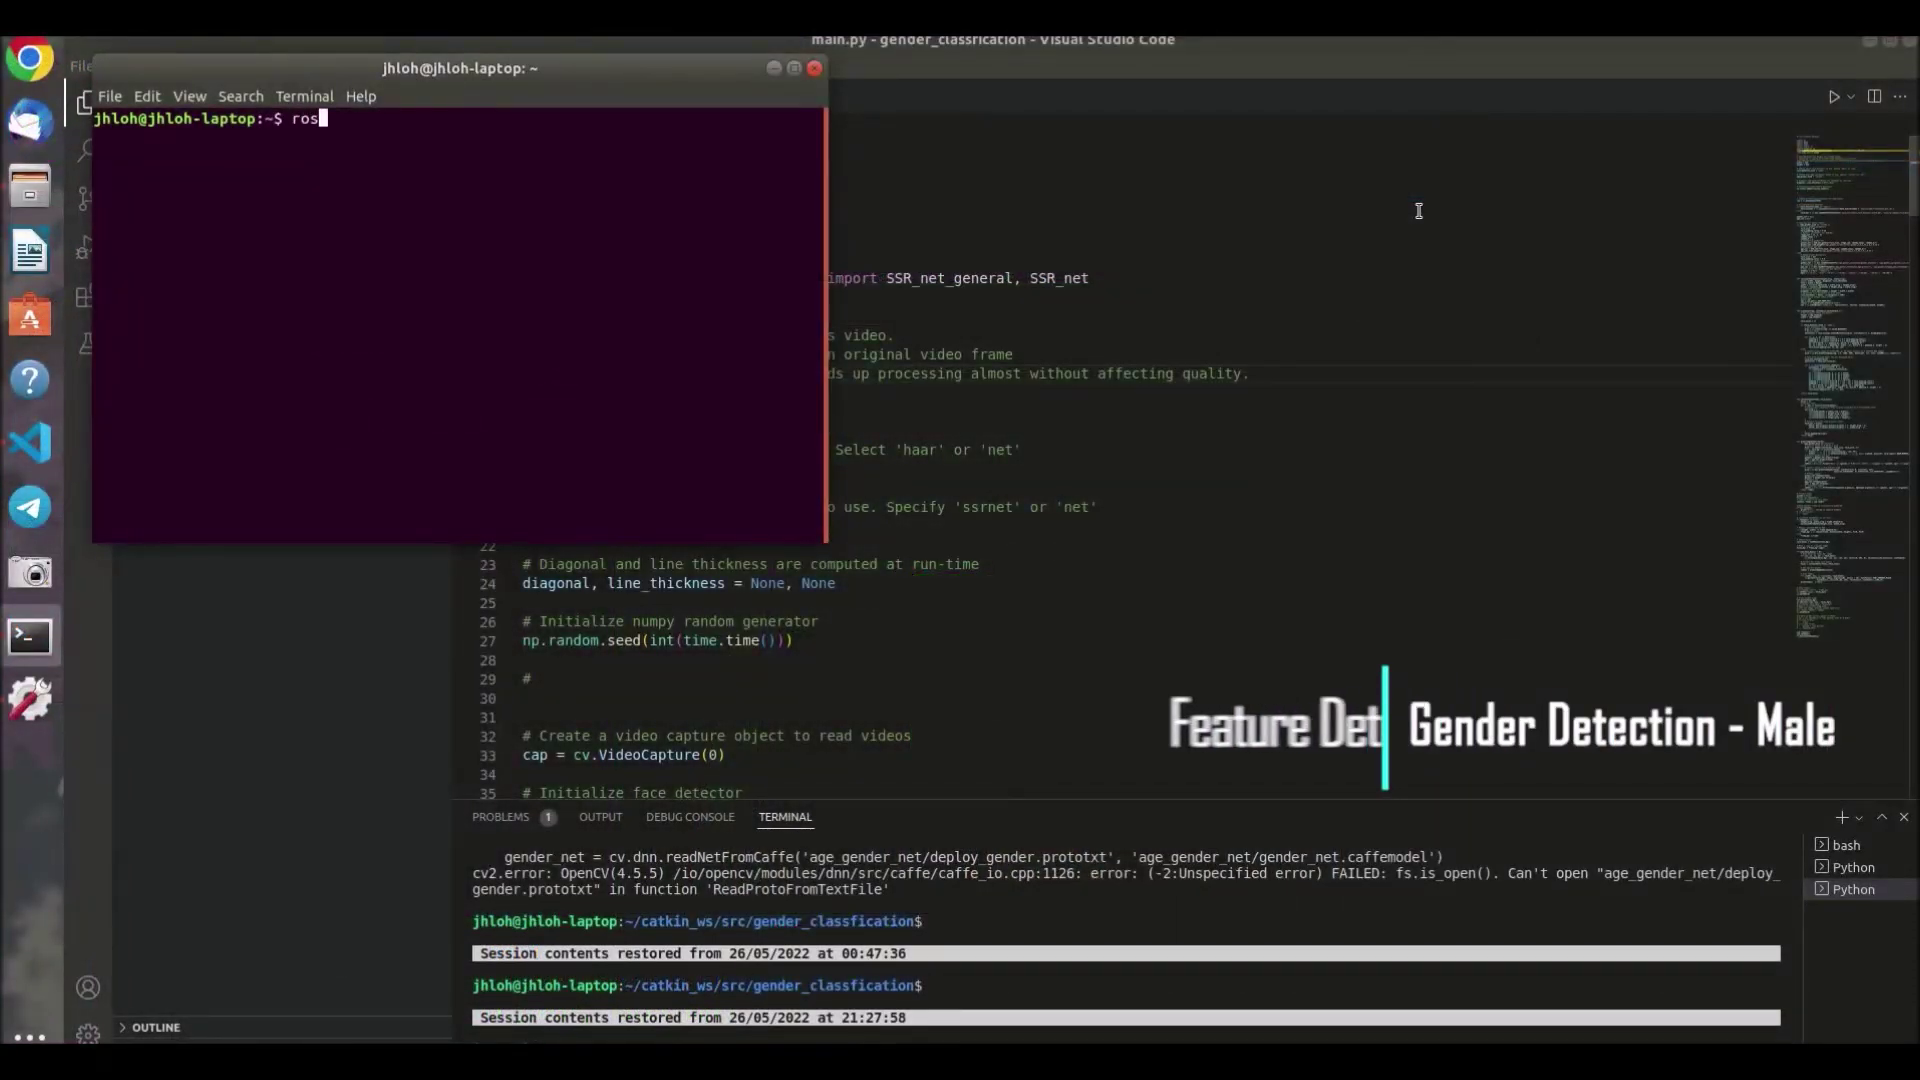
text(osrun)
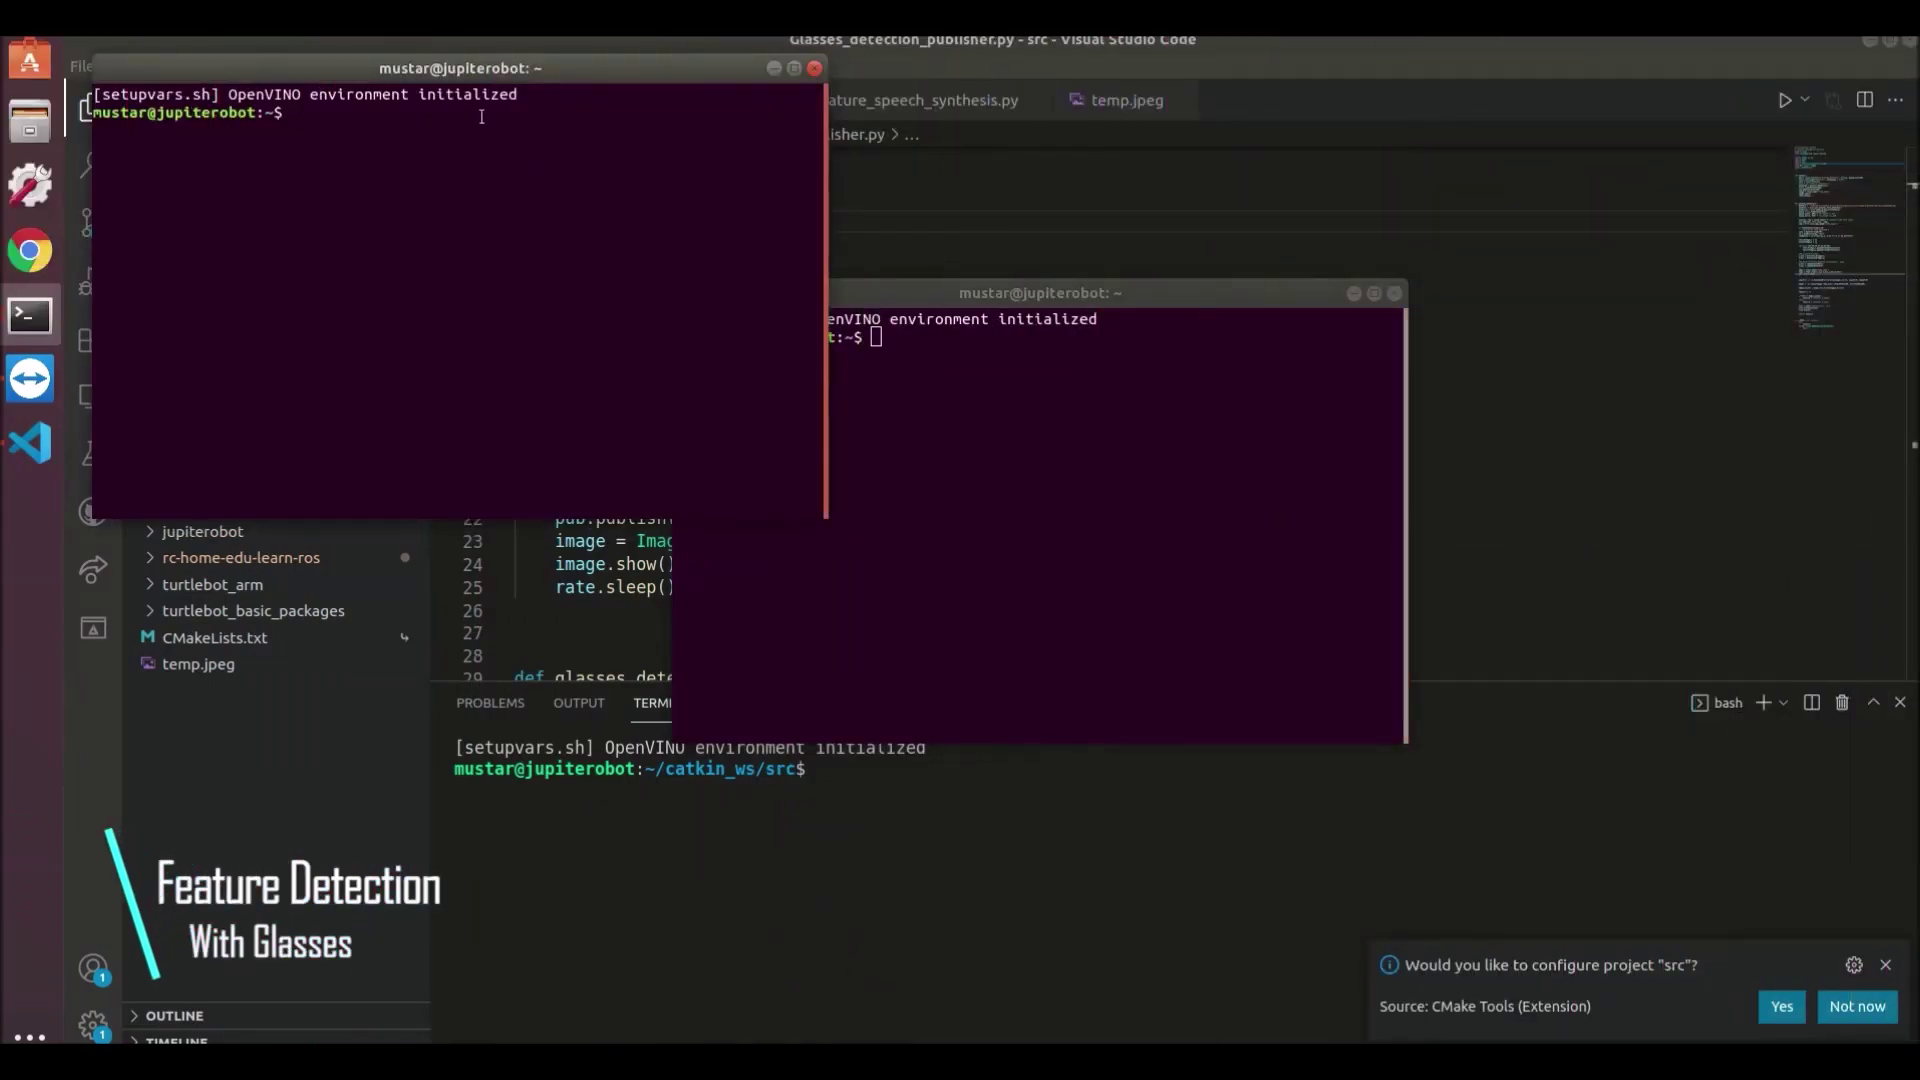
text(roscore)
Step: Start roscore, run Glasses_detection_publisher.py in the second terminal, then close the captured image
key(Return)
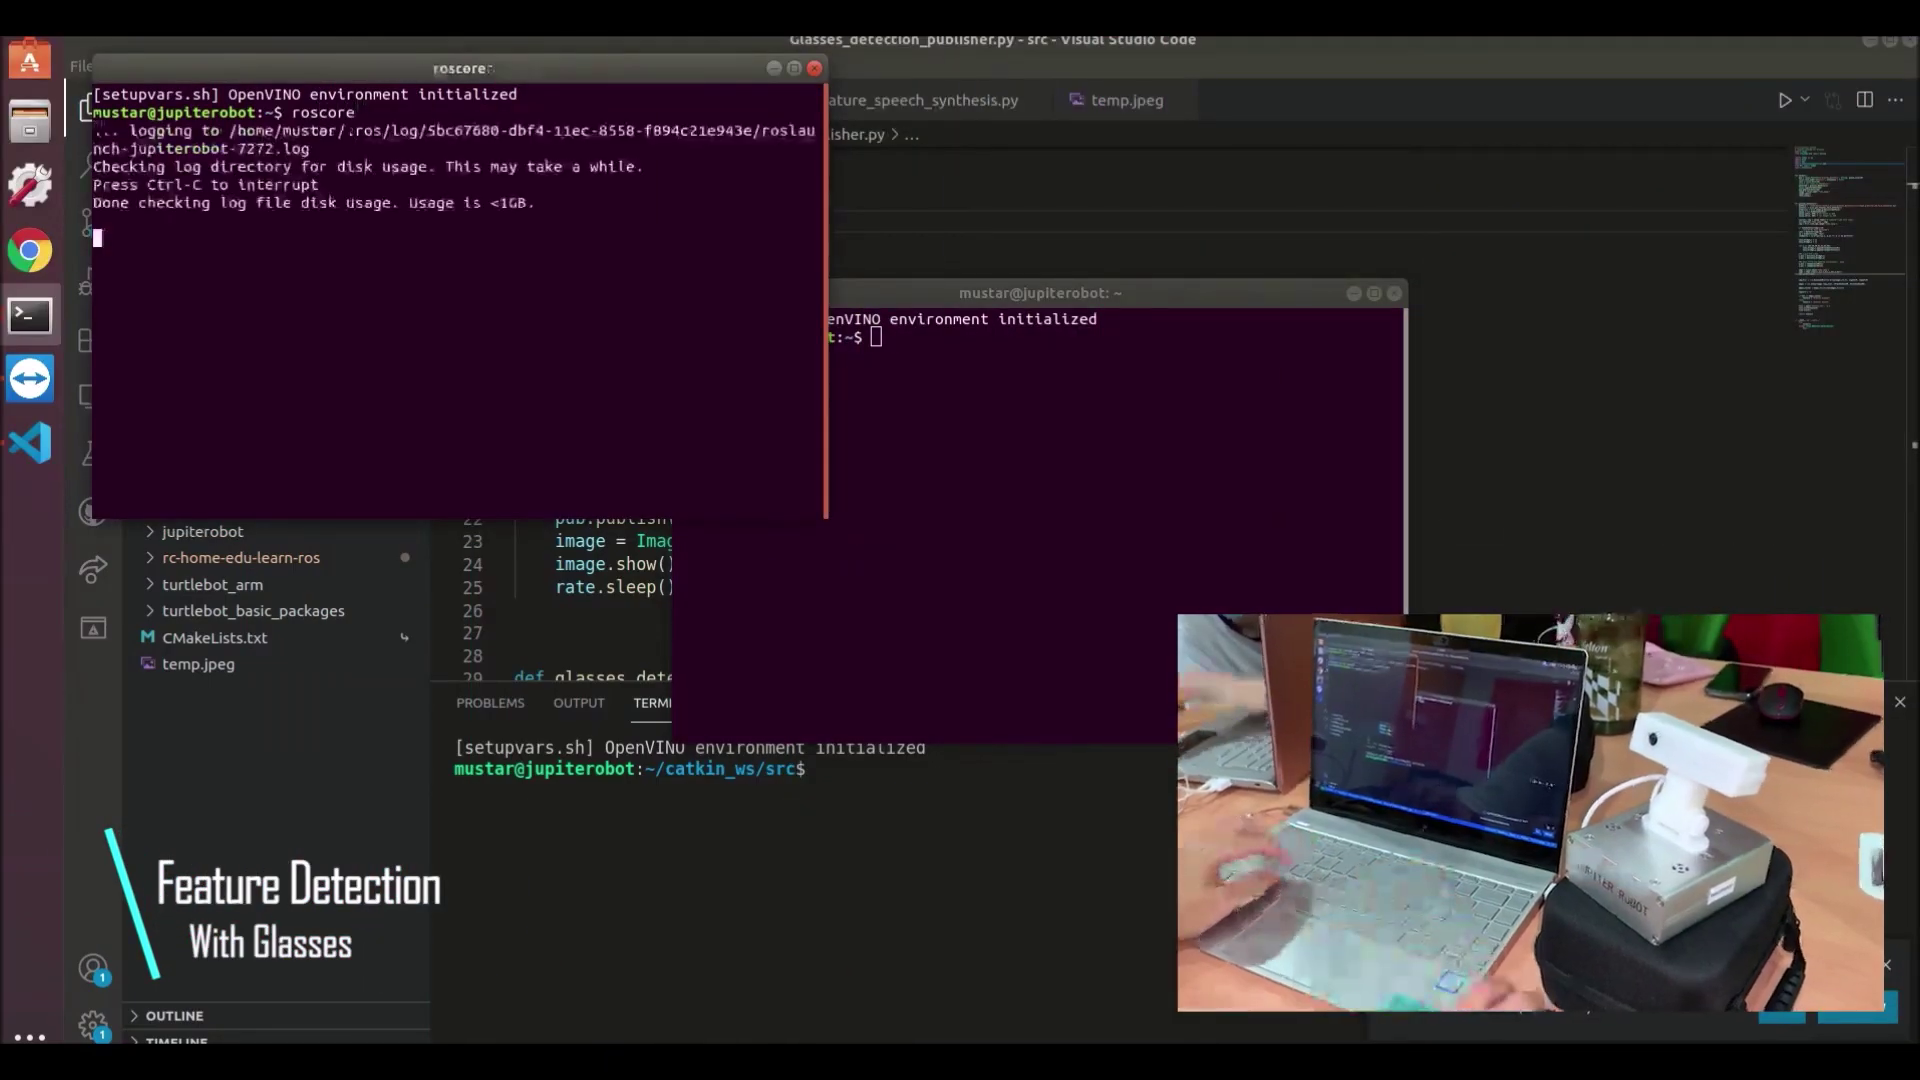
click(1113, 391)
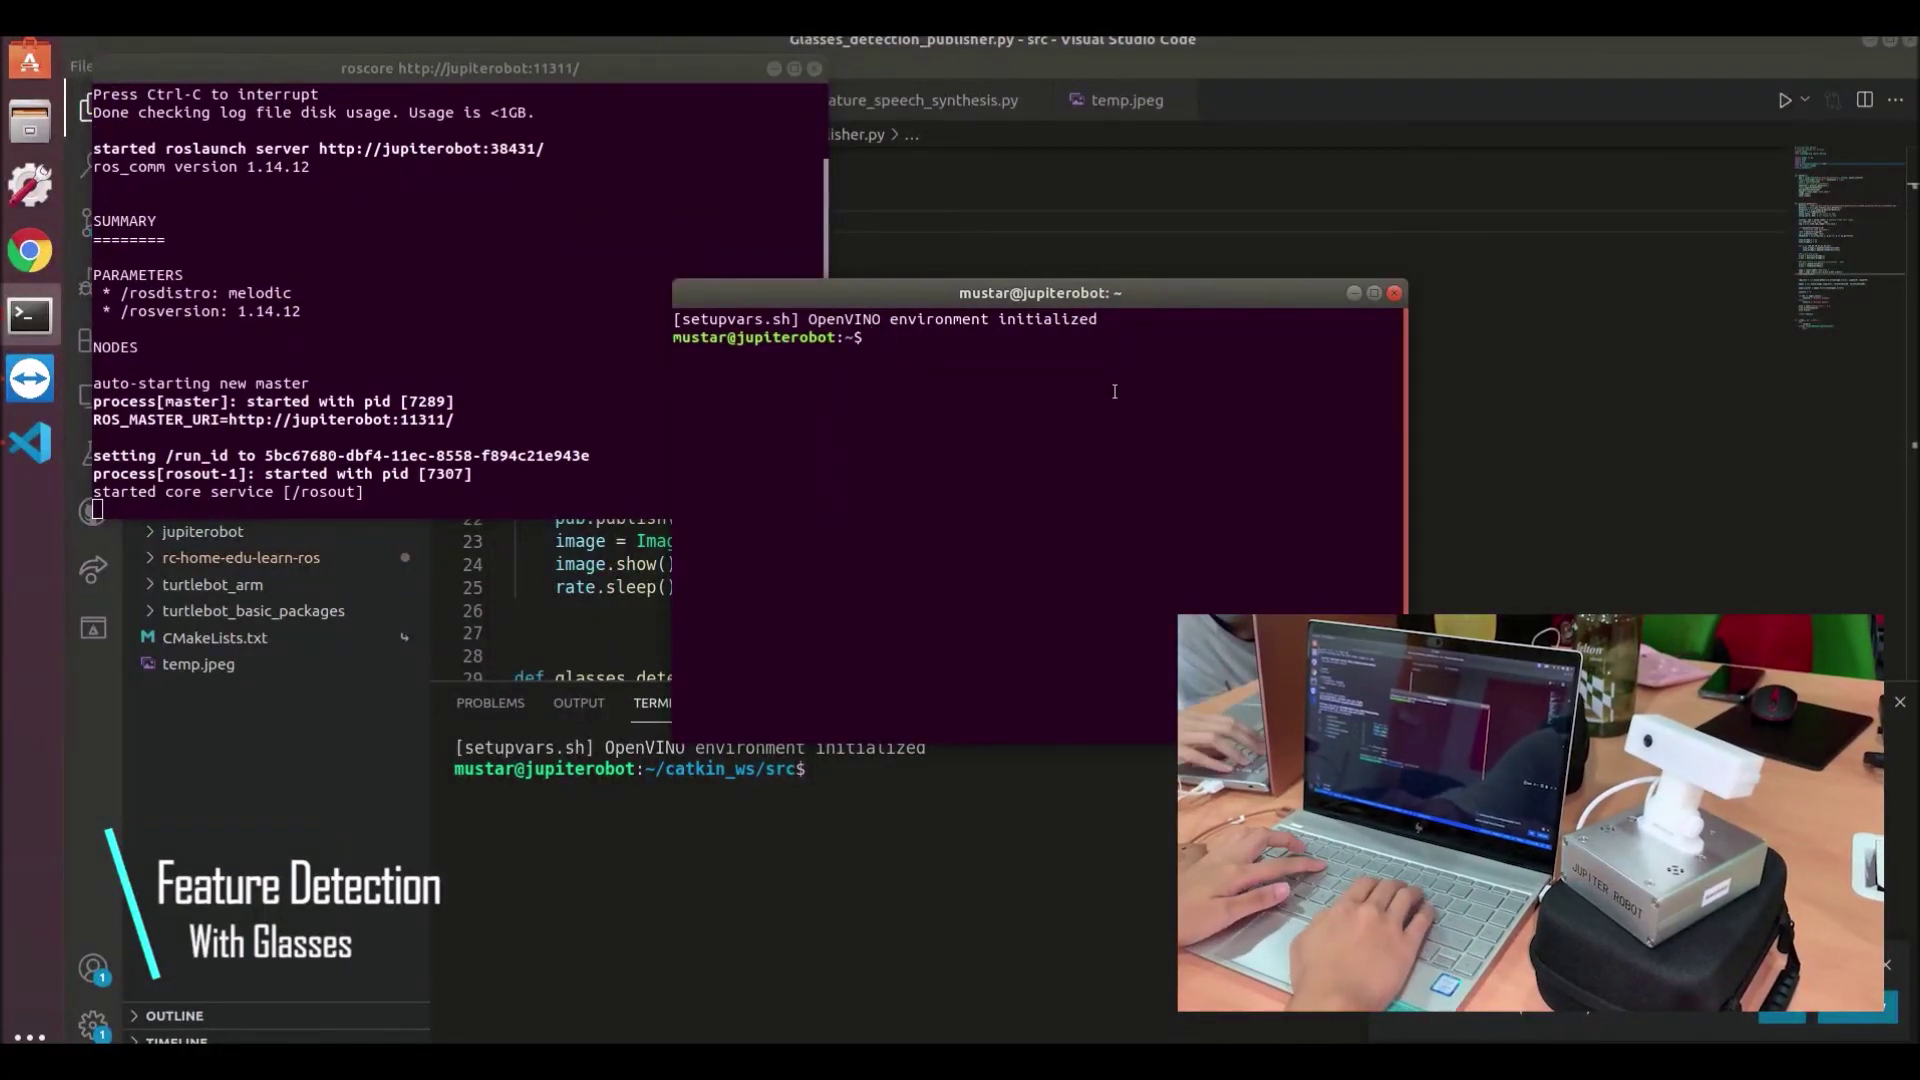
text(rosrun glasses_detection G)
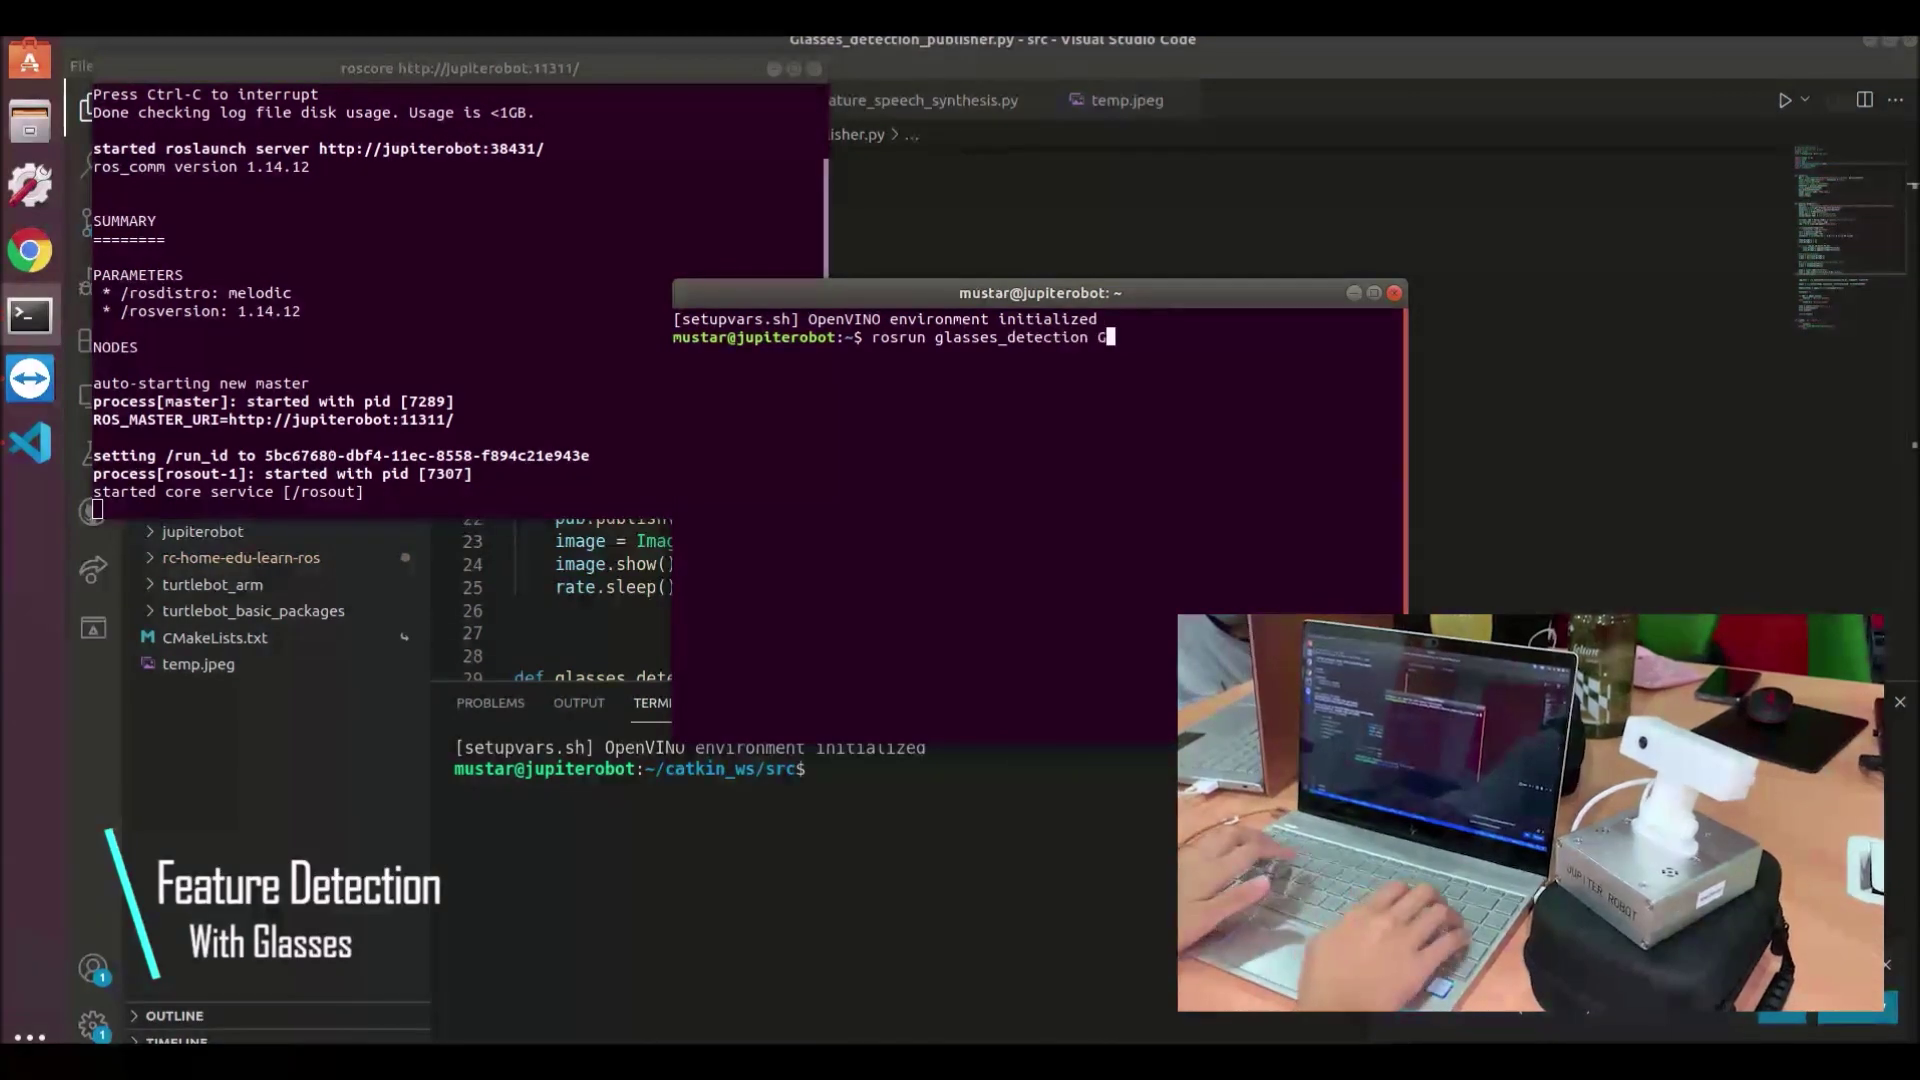
key(Tab)
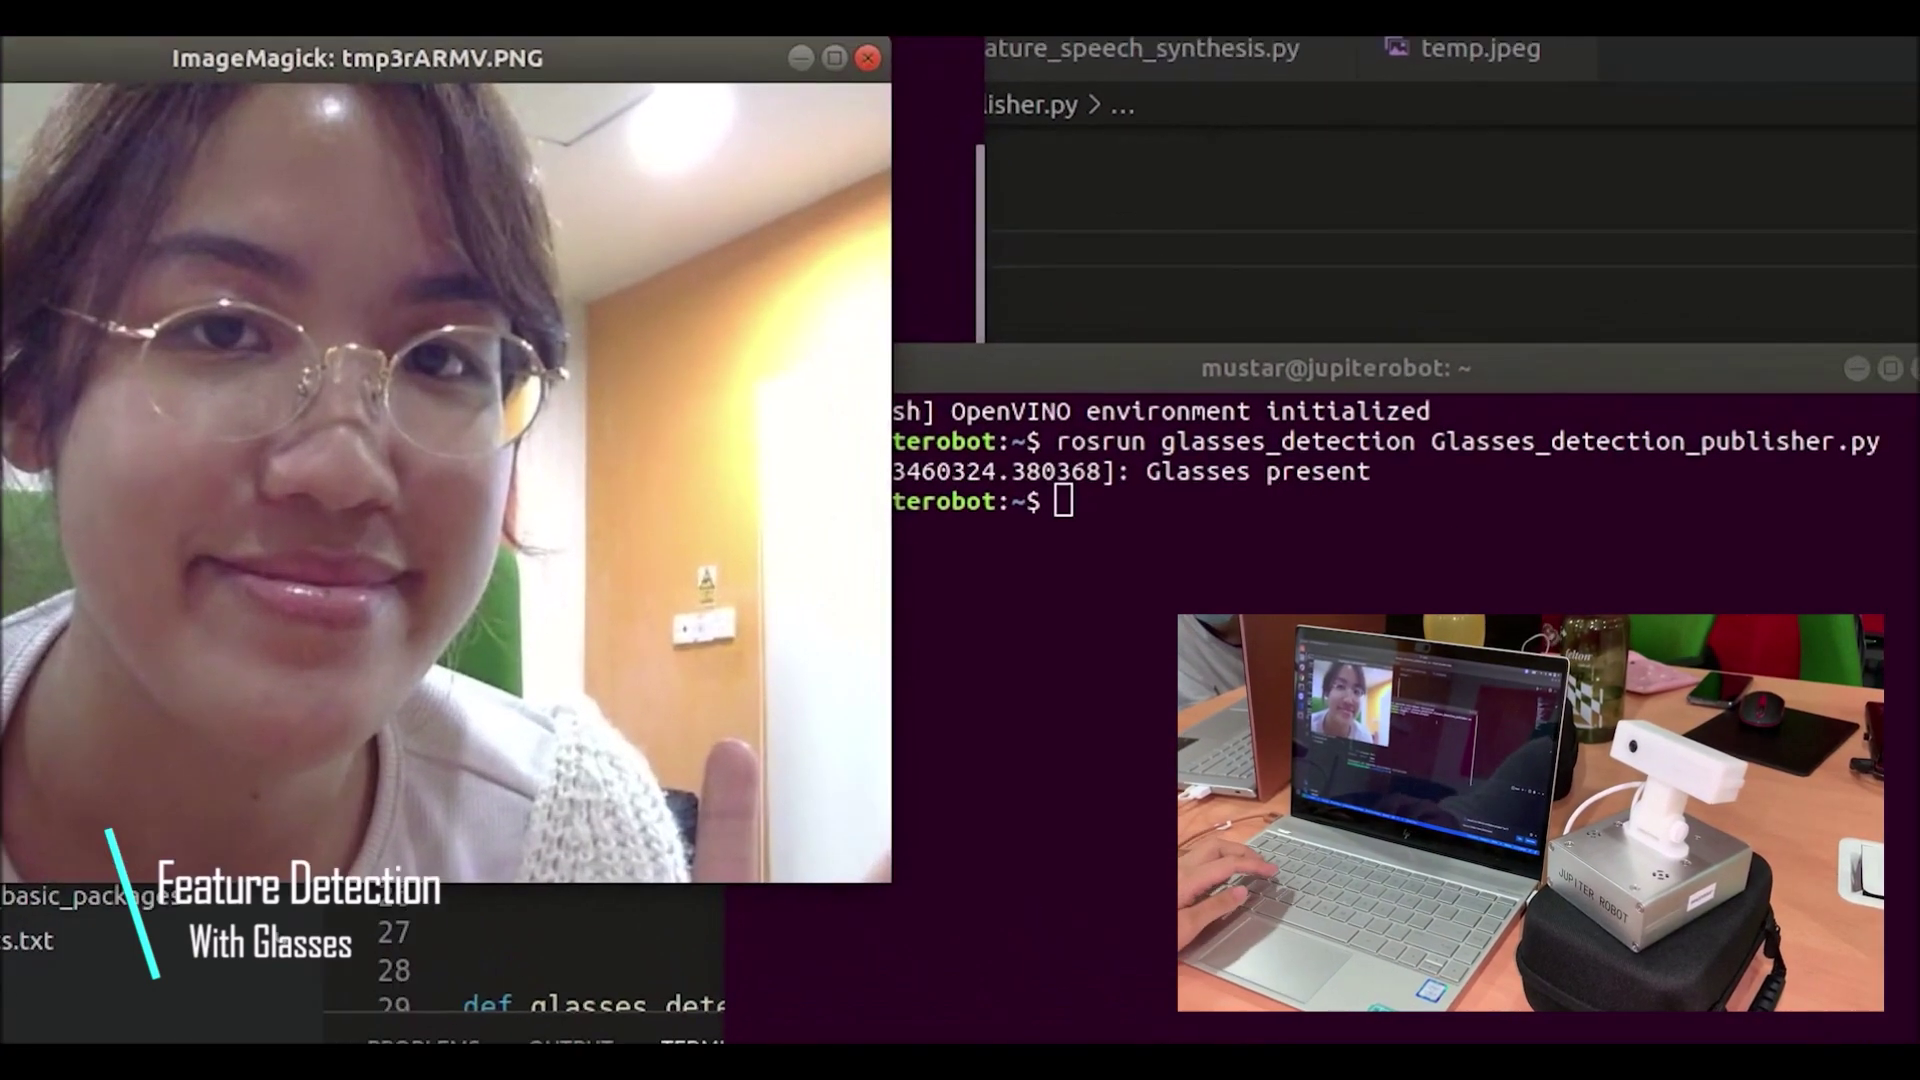
click(1186, 367)
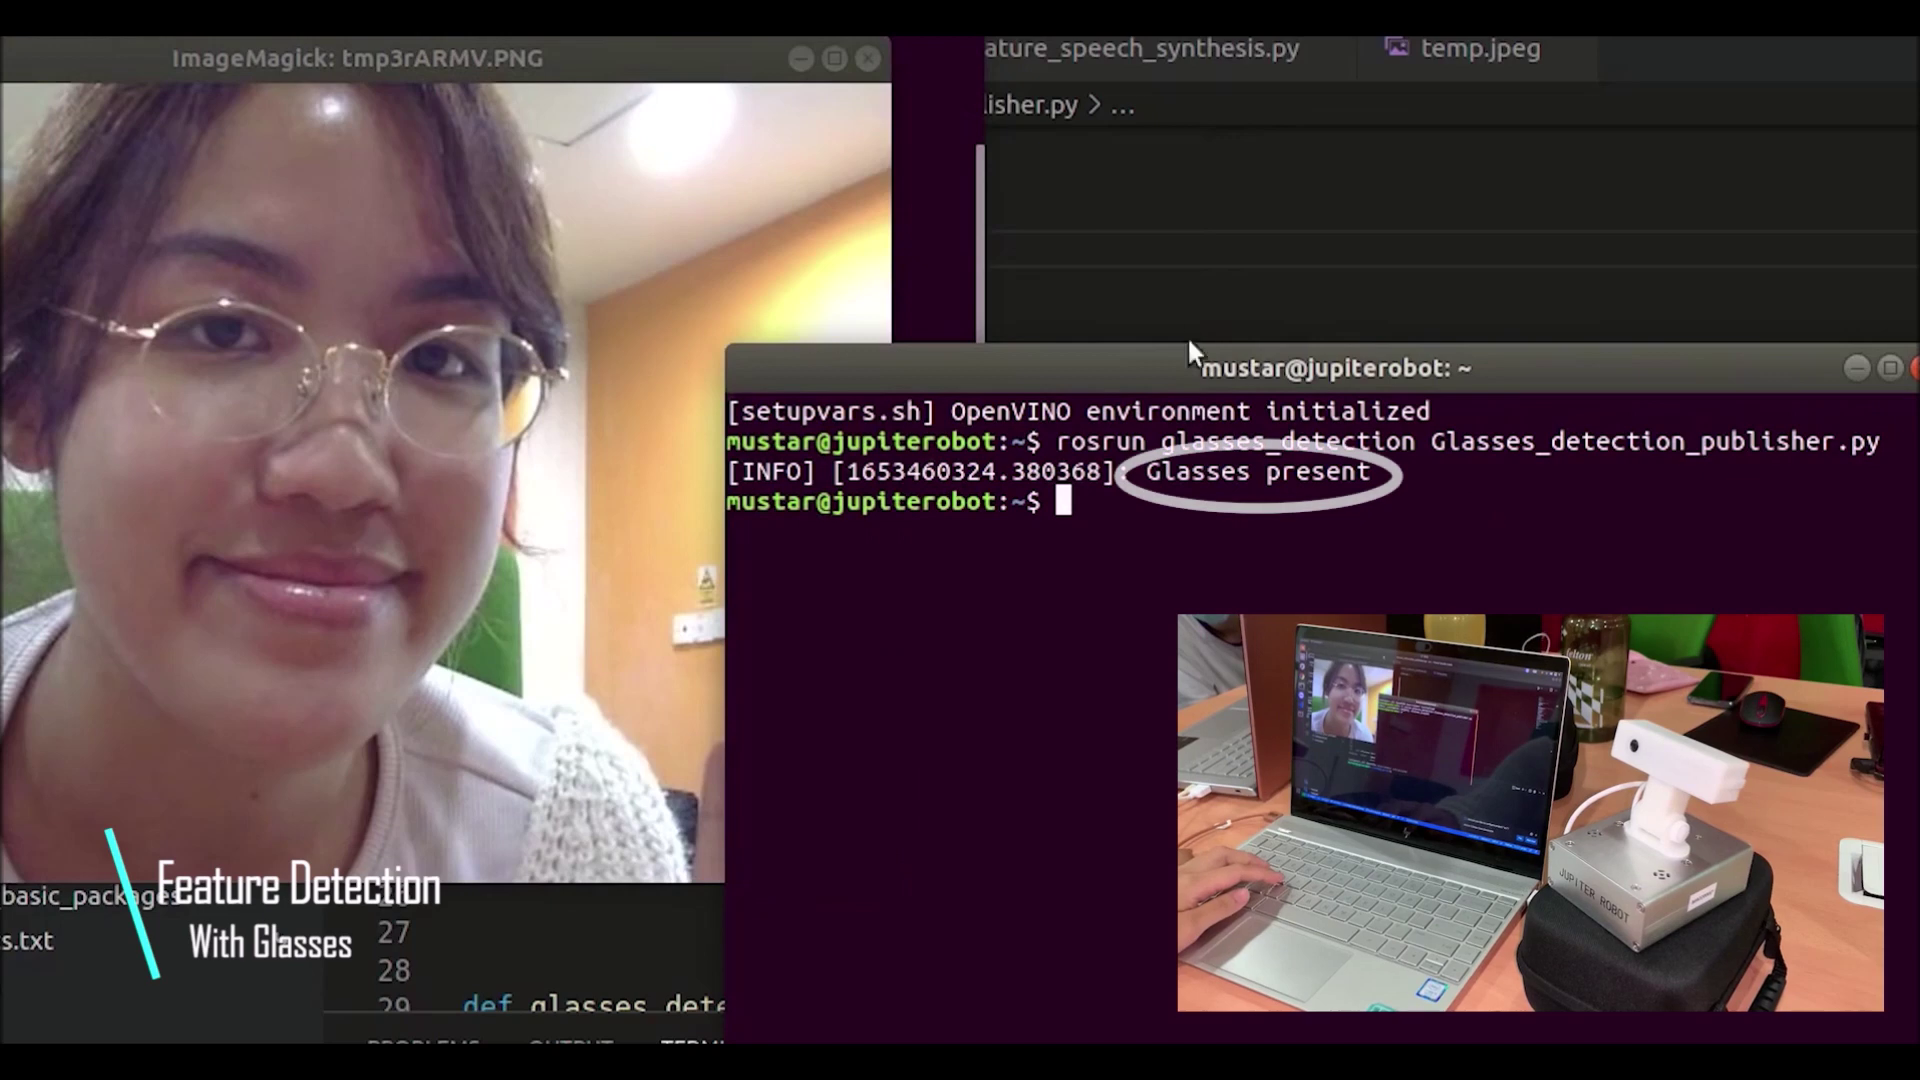
click(870, 55)
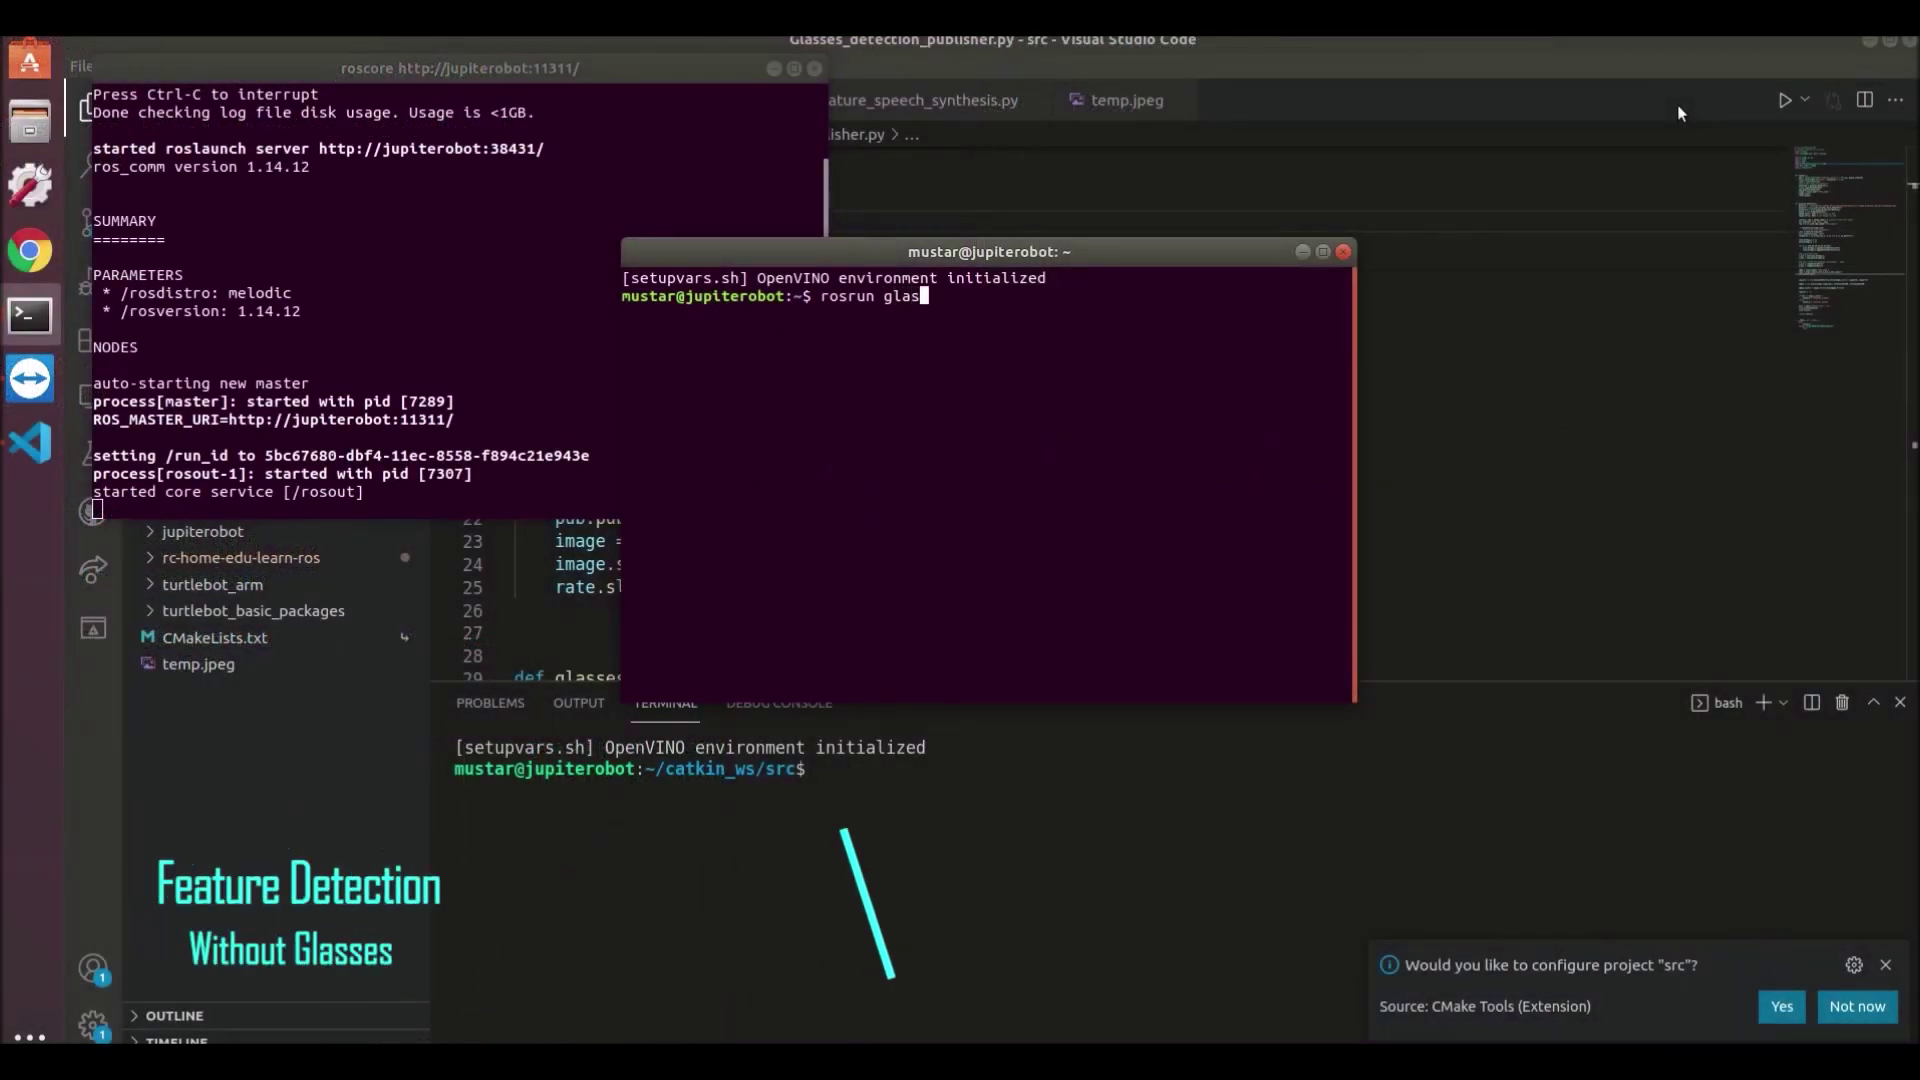
text(ses_)
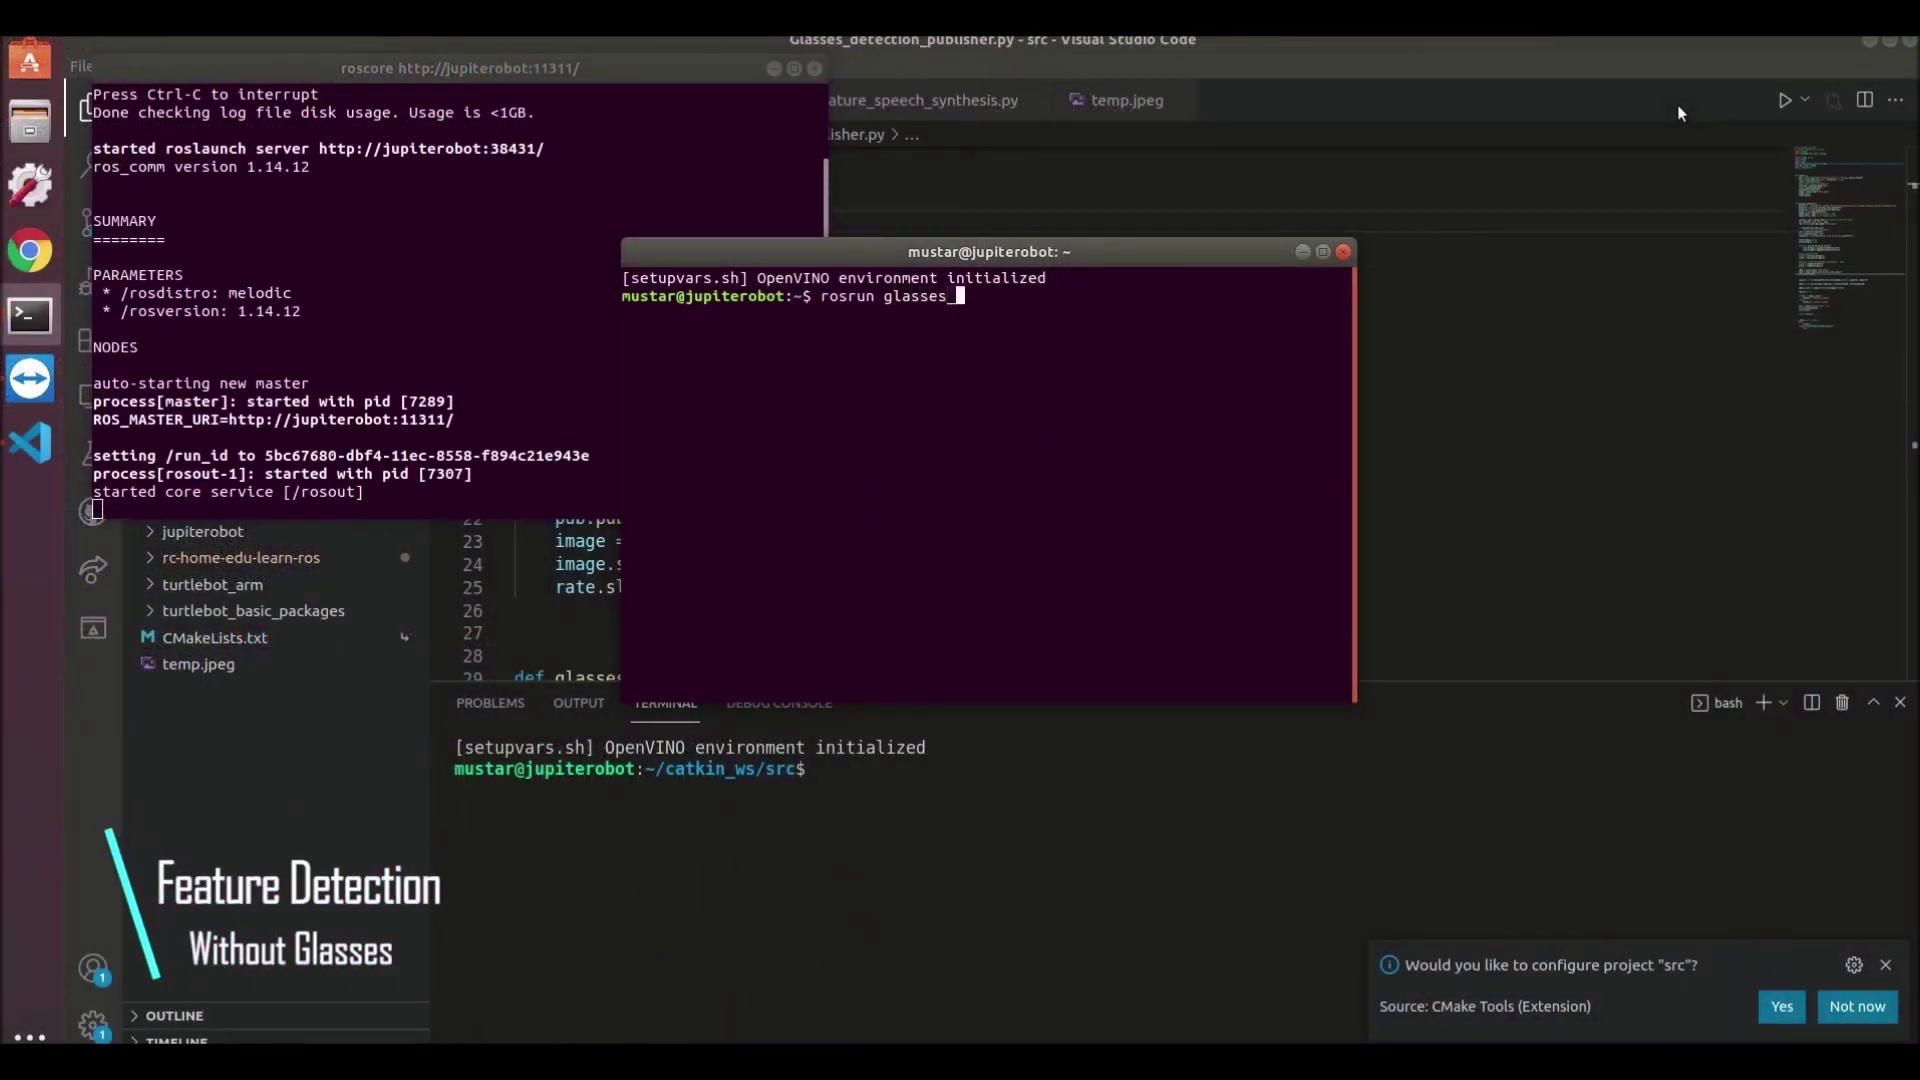
text(detection )
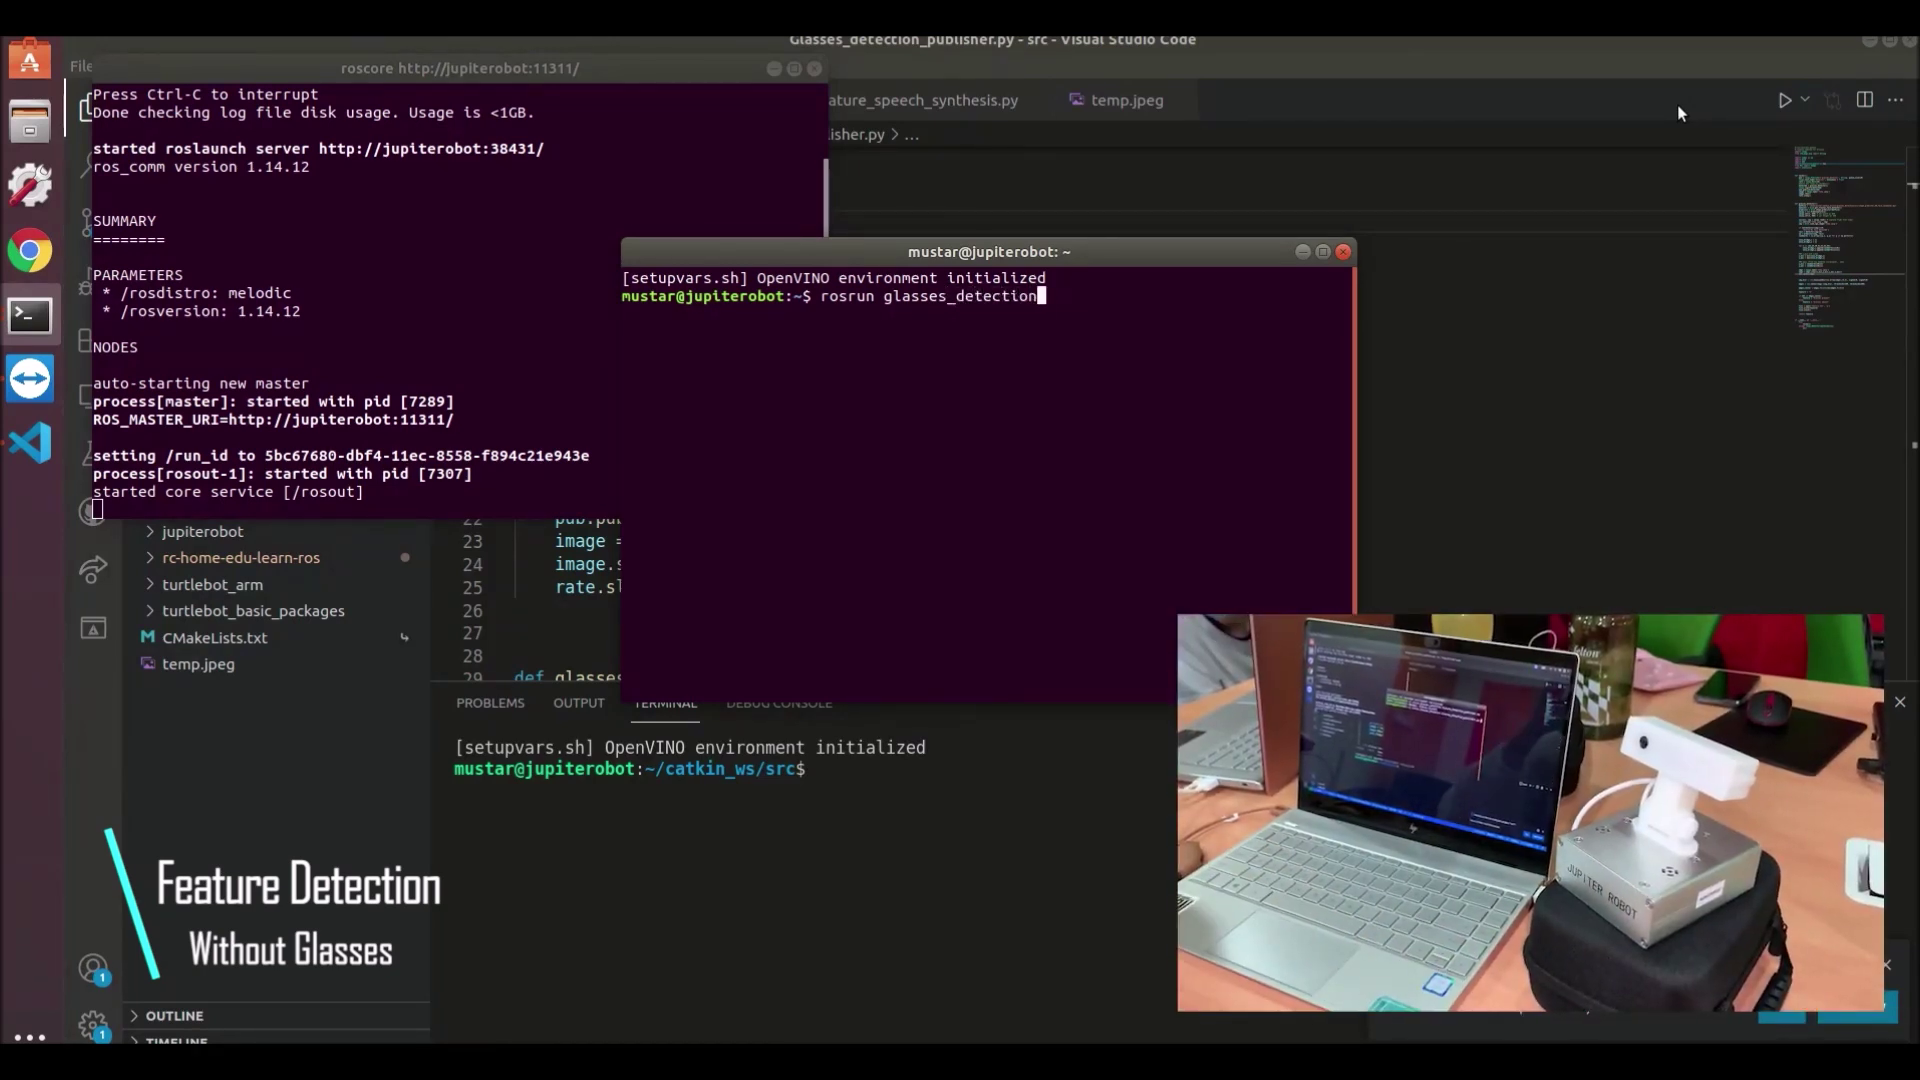
text(Glasses_detection_publisher.py)
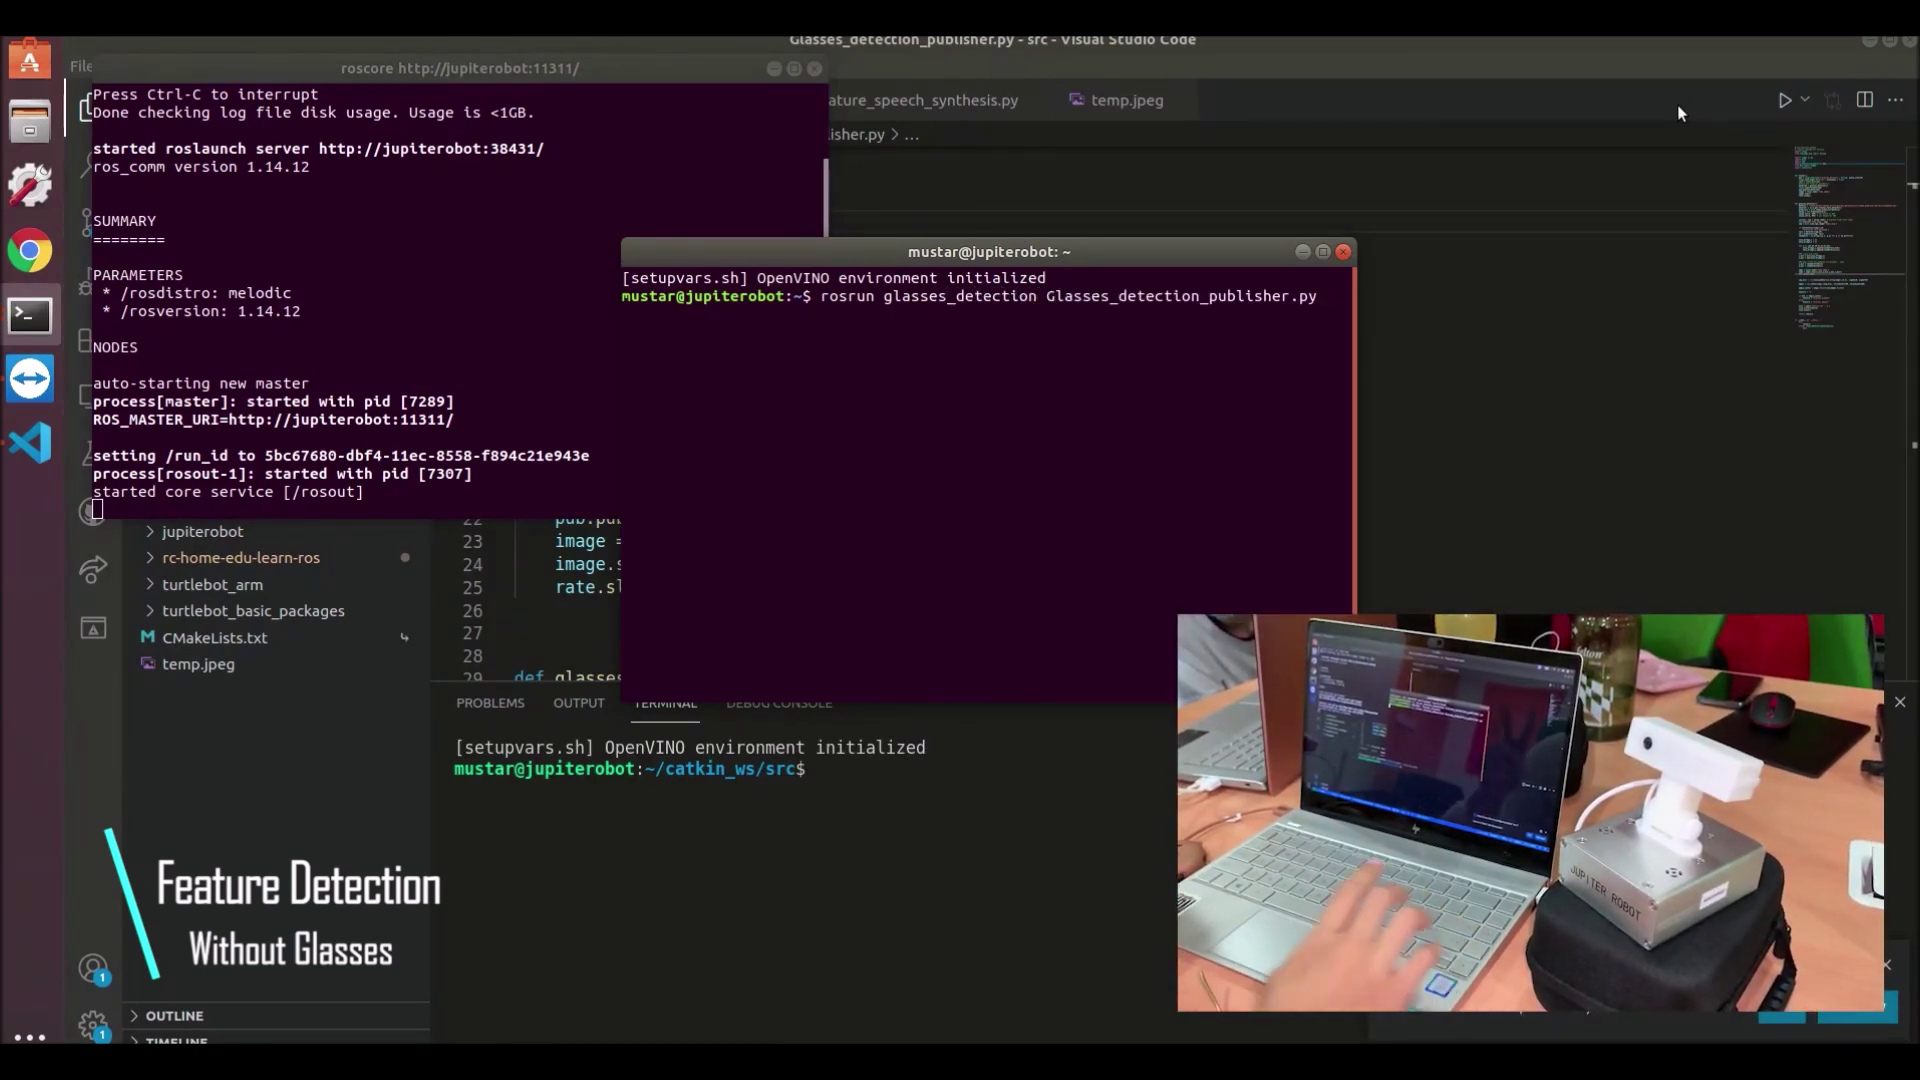
Step: Rerun Glasses_detection_publisher.py so it reports Glasses absent
key(Return)
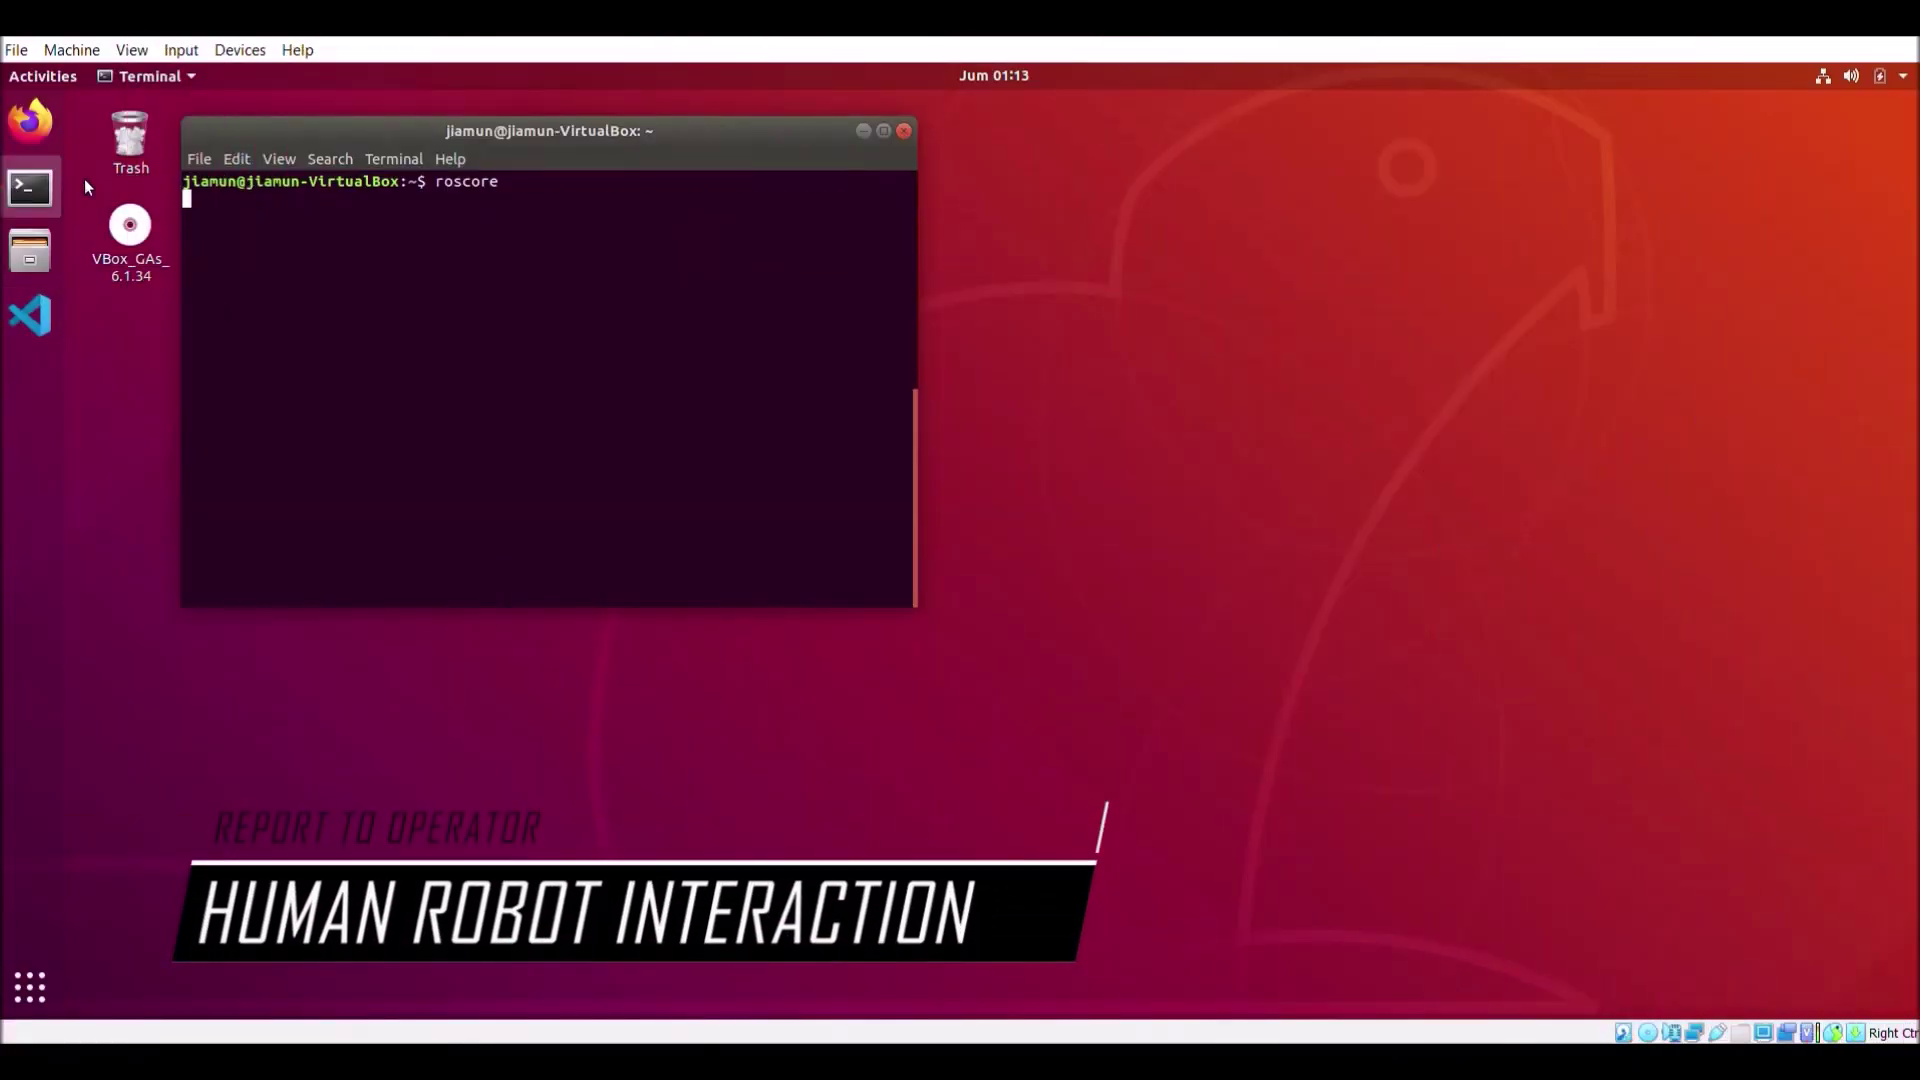
Step: Start roscore and open a second terminal from the dock's Terminal menu
key(Return)
right_click(31, 188)
click(187, 176)
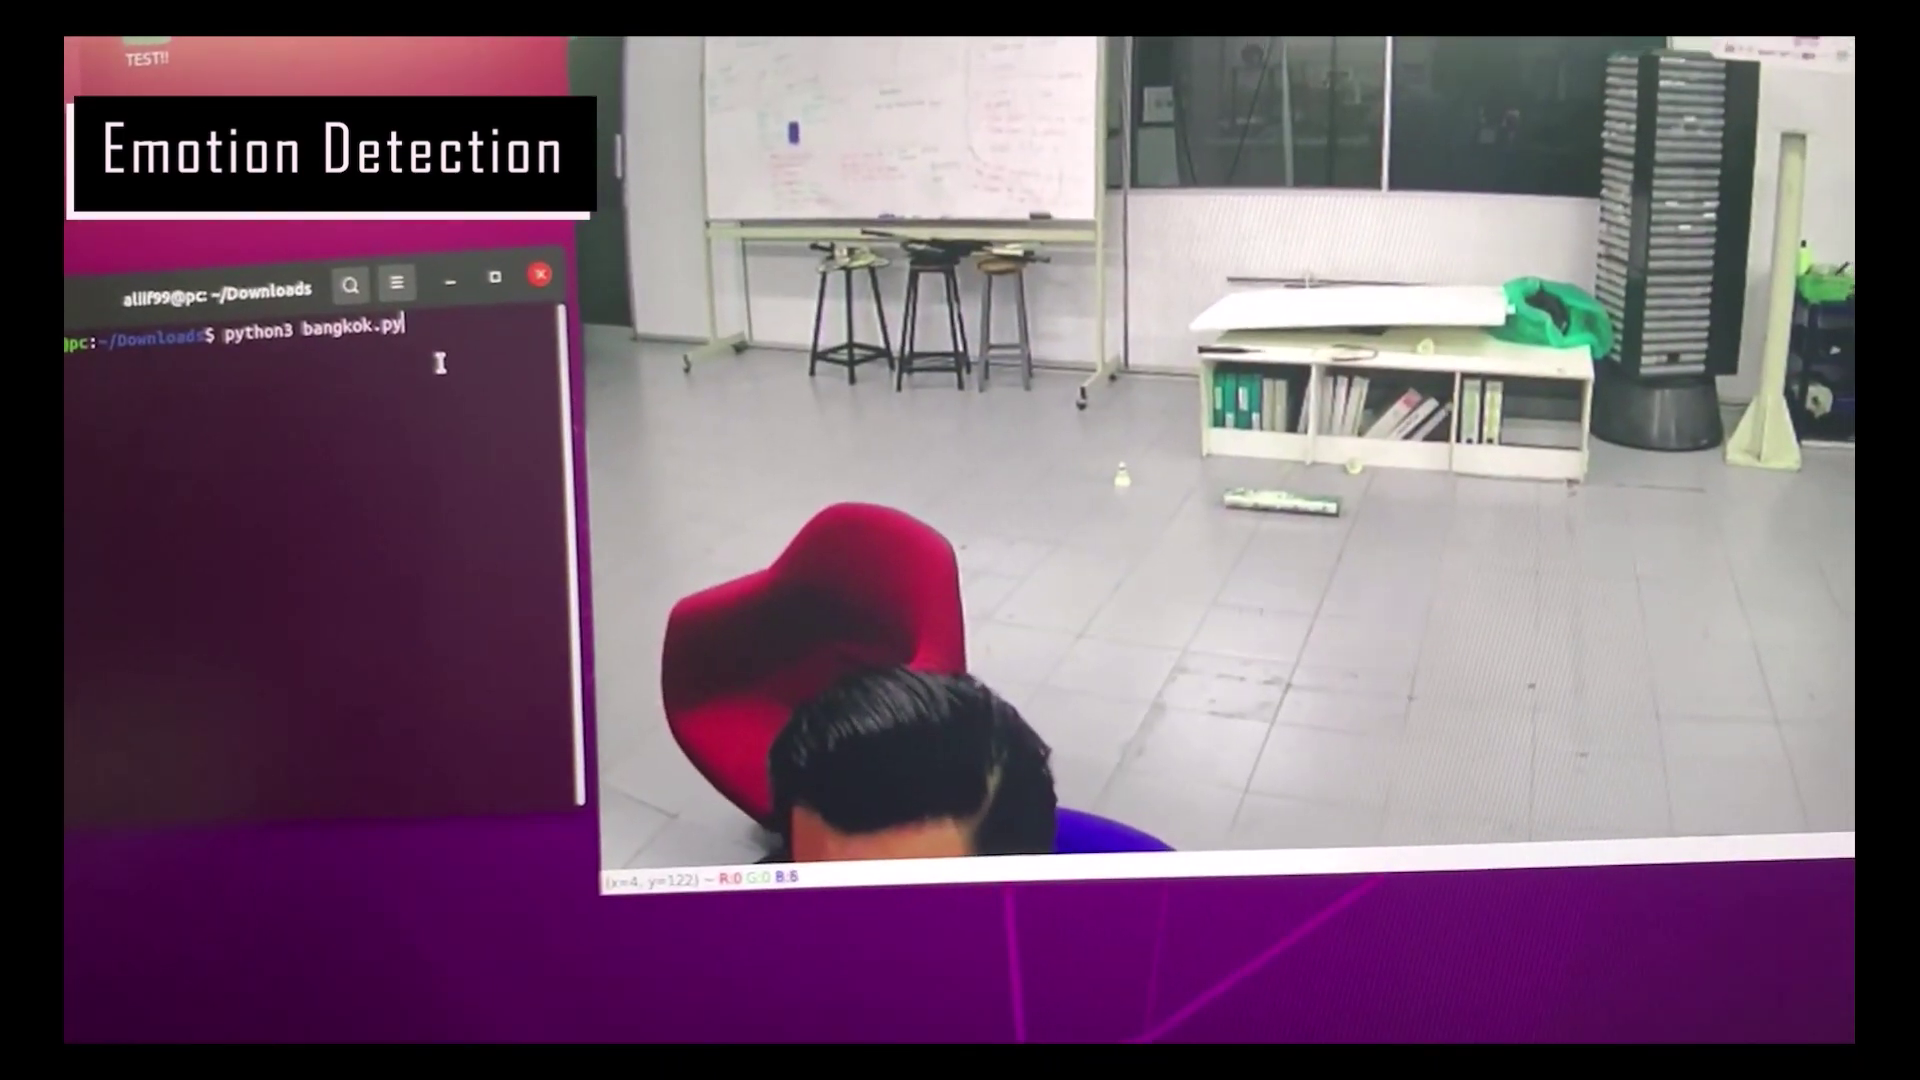
Step: Run python3 bangkok.py in the Downloads terminal to label the webcam face's emotion
key(Return)
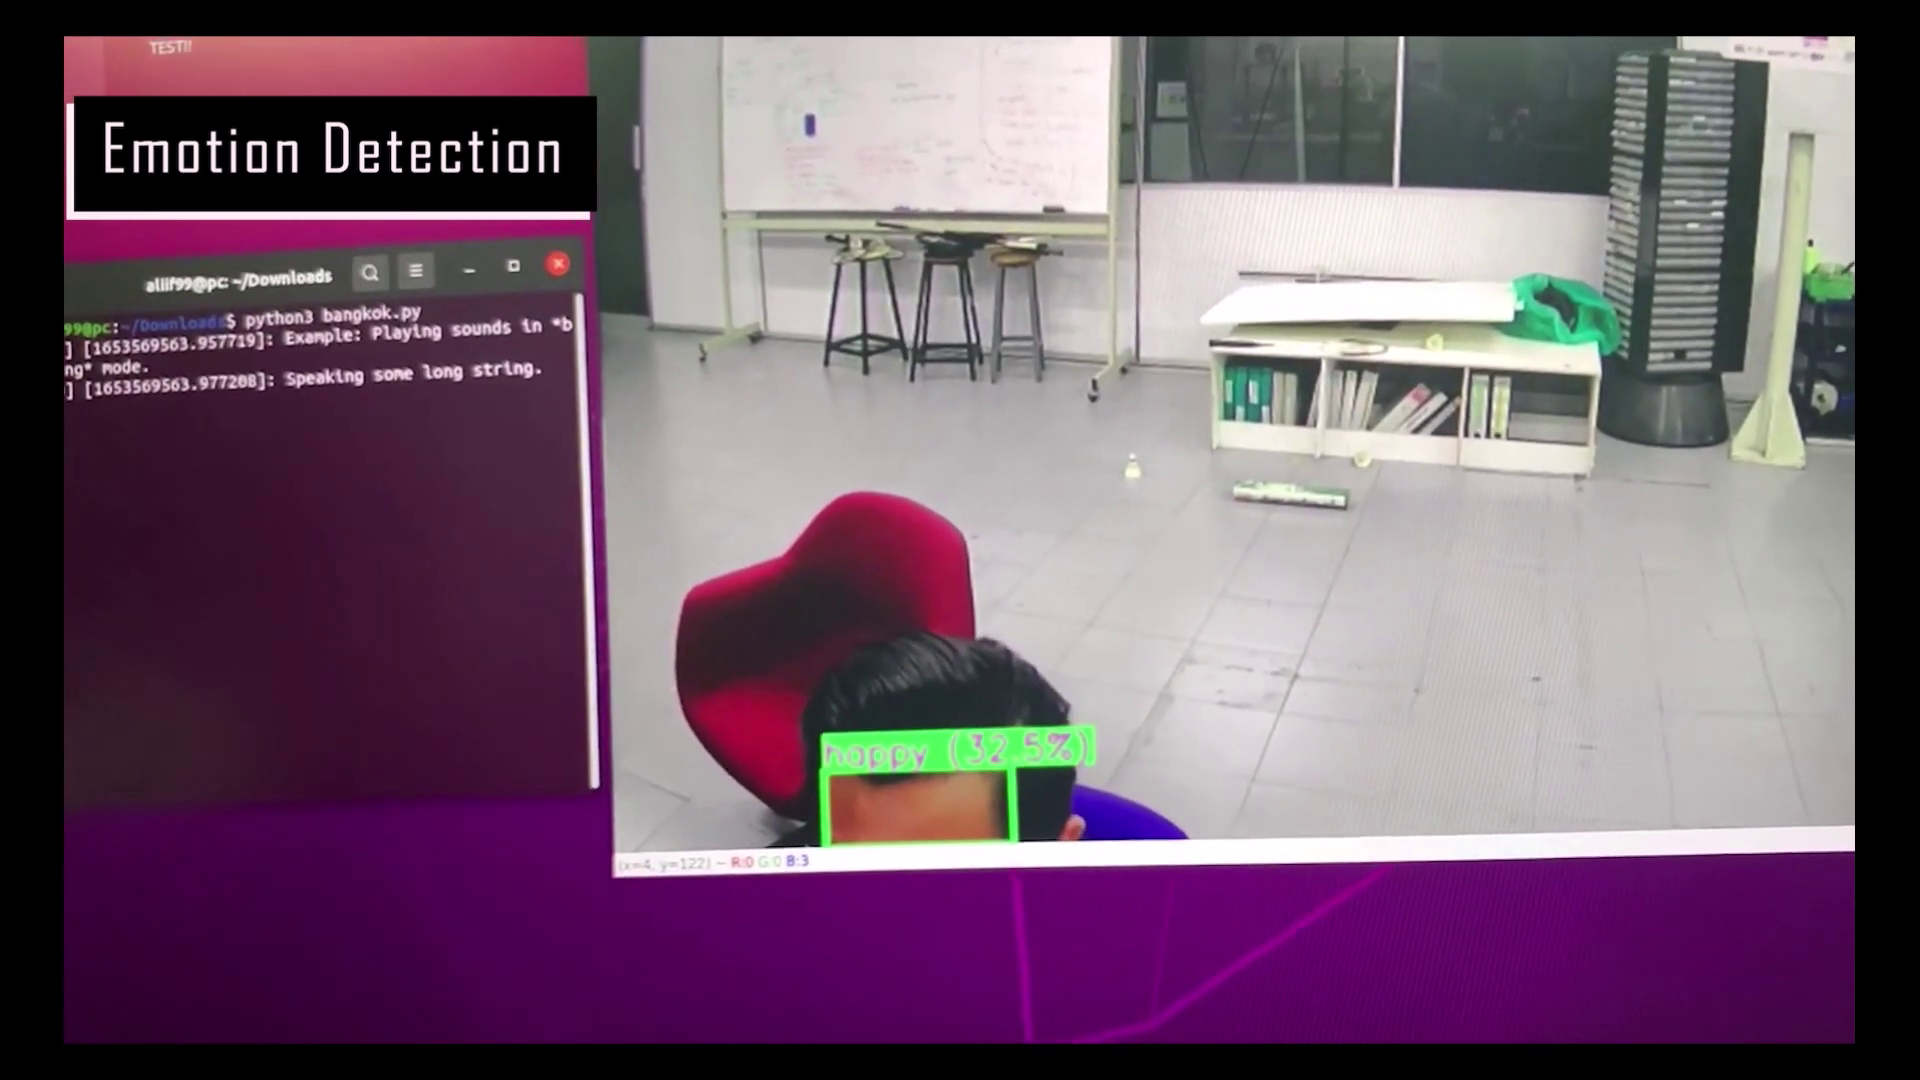